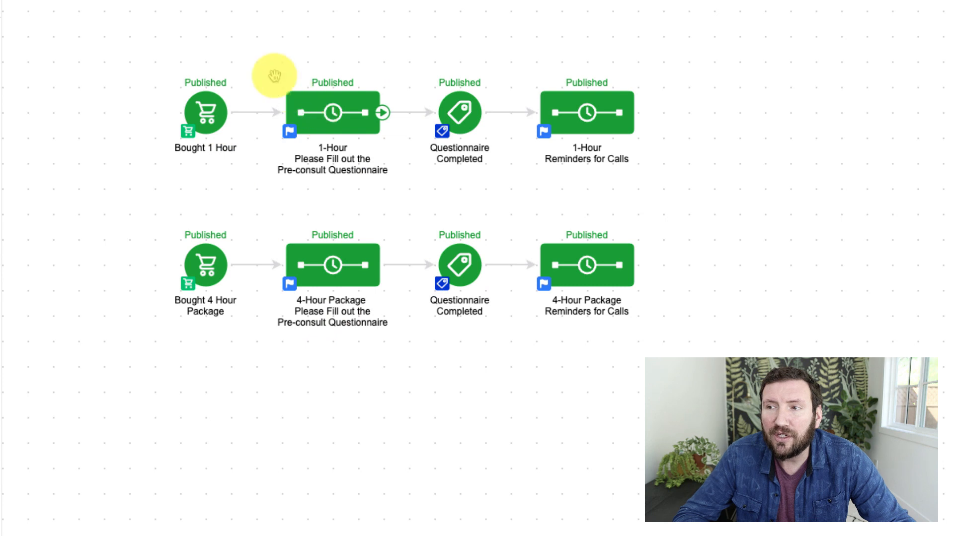
# Examine the two parallel purchase, questionnaire and reminder branches on the campaign canvas.
pyautogui.moveTo(266, 70); pyautogui.dragTo(406, 194)
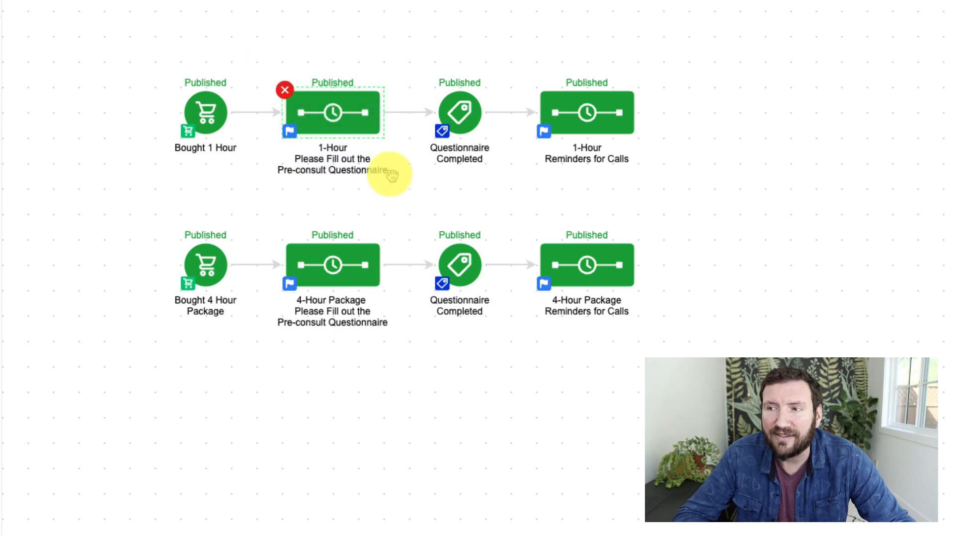
pyautogui.click(416, 191)
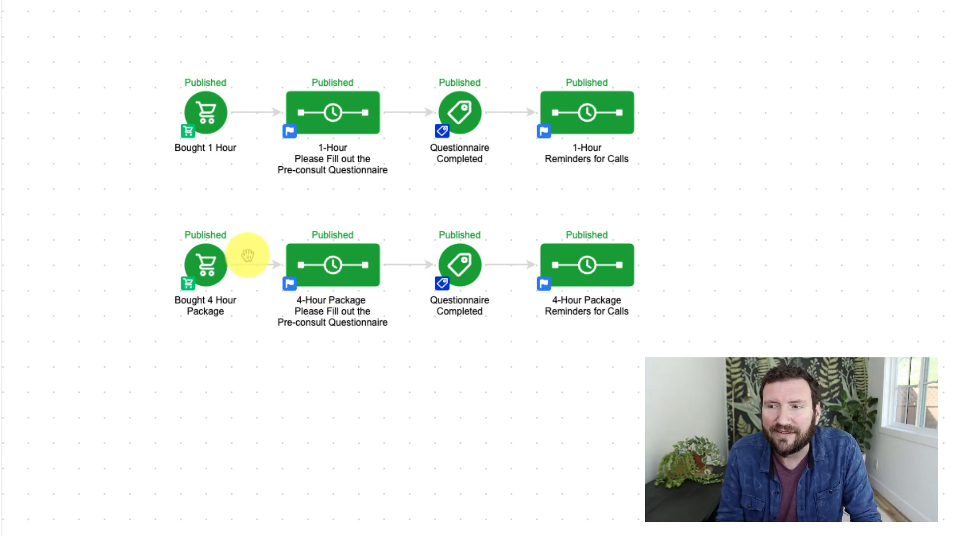
pyautogui.moveTo(151, 237); pyautogui.dragTo(257, 347)
pyautogui.moveTo(270, 222); pyautogui.dragTo(403, 359)
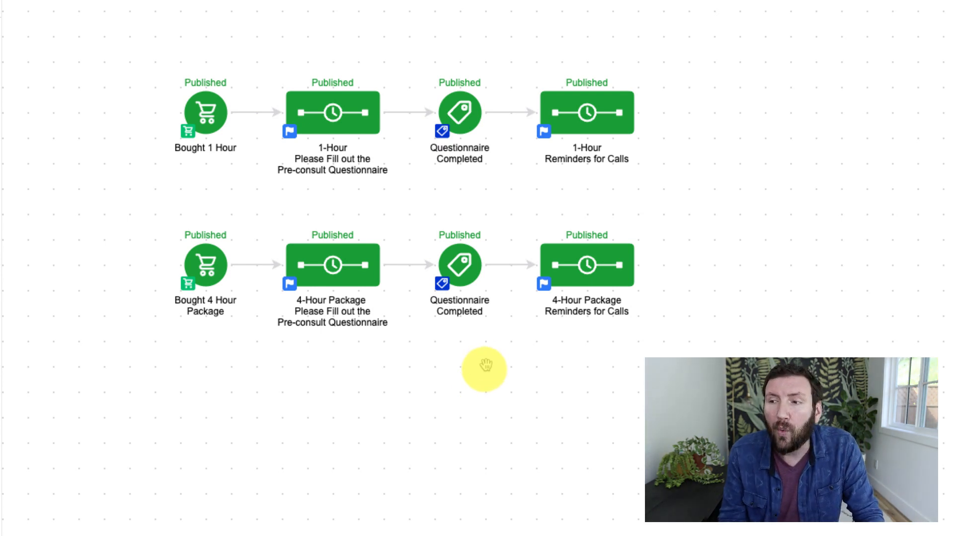
pyautogui.moveTo(510, 347); pyautogui.dragTo(406, 50)
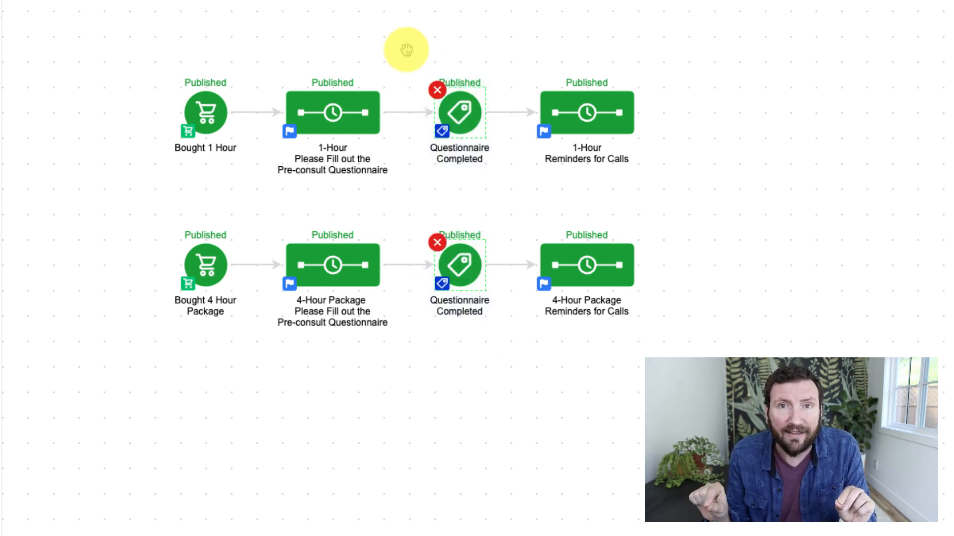
pyautogui.click(510, 388)
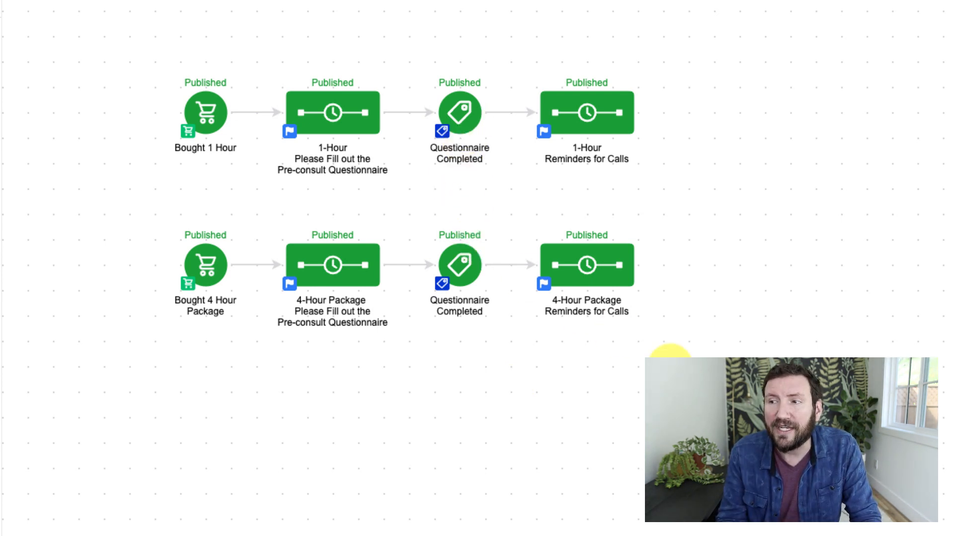
pyautogui.moveTo(660, 345); pyautogui.dragTo(512, 59)
# Open the campaign's reporting view and set the date range preset to Current.
pyautogui.click(725, 133)
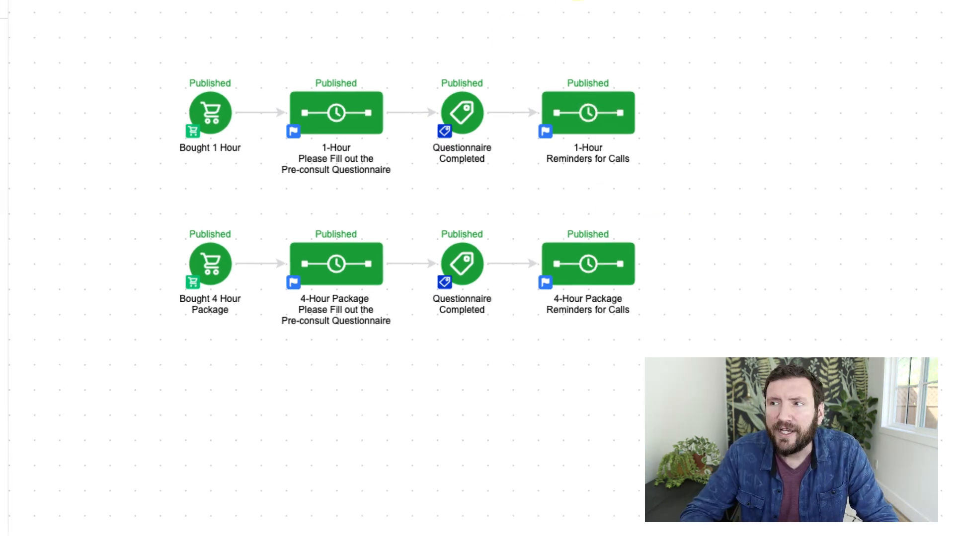
pyautogui.click(492, 53)
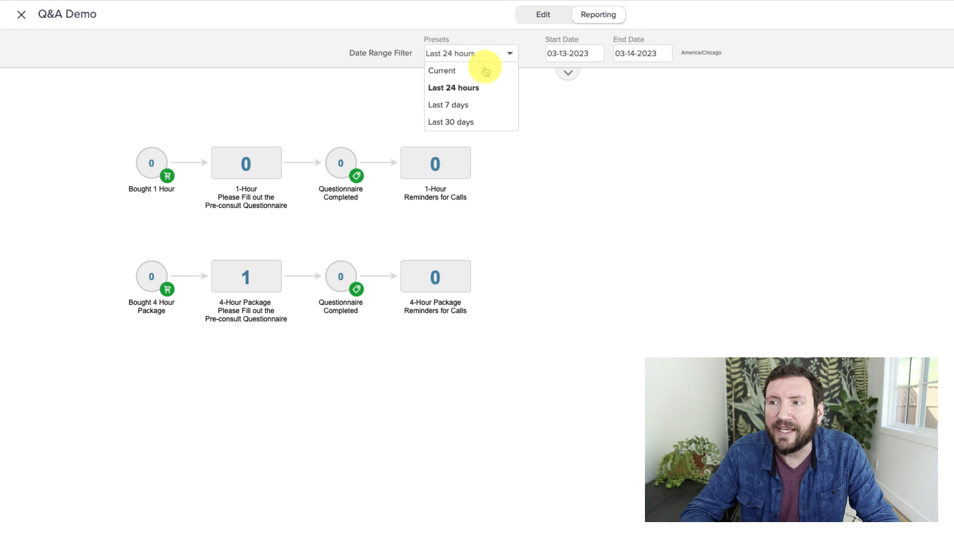
pyautogui.click(486, 71)
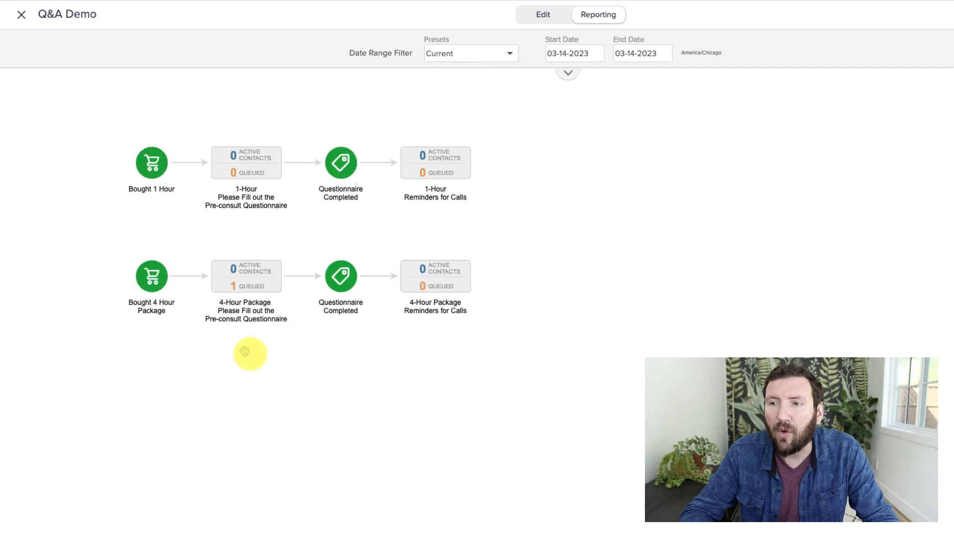
pyautogui.moveTo(238, 283)
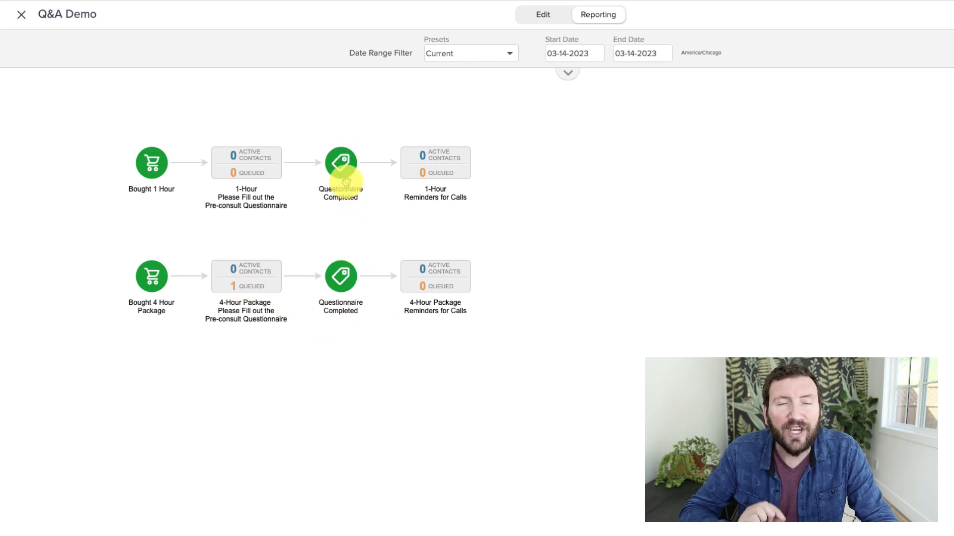
pyautogui.moveTo(454, 270)
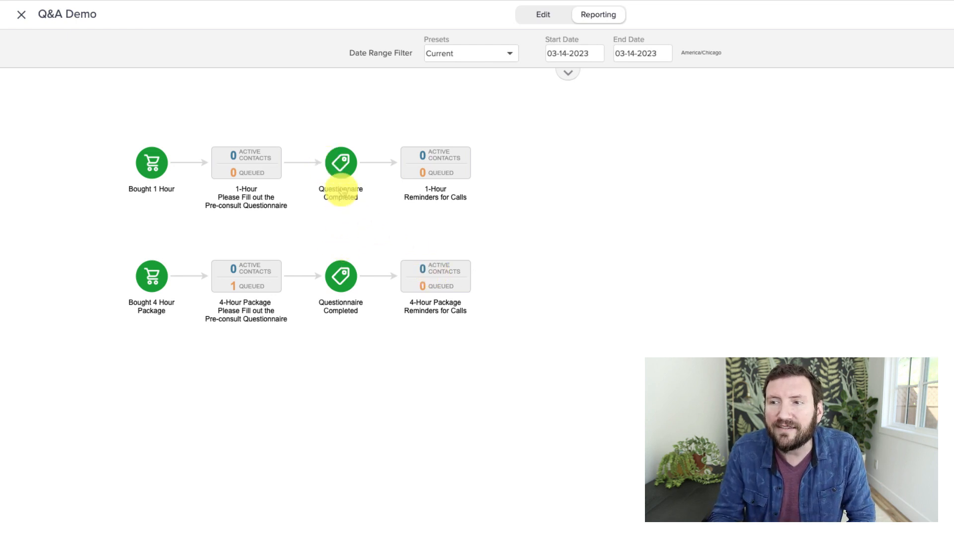
# Return to editing and inspect the tag settings of both Questionnaire Completed goals.
pyautogui.click(546, 14)
pyautogui.click(512, 127)
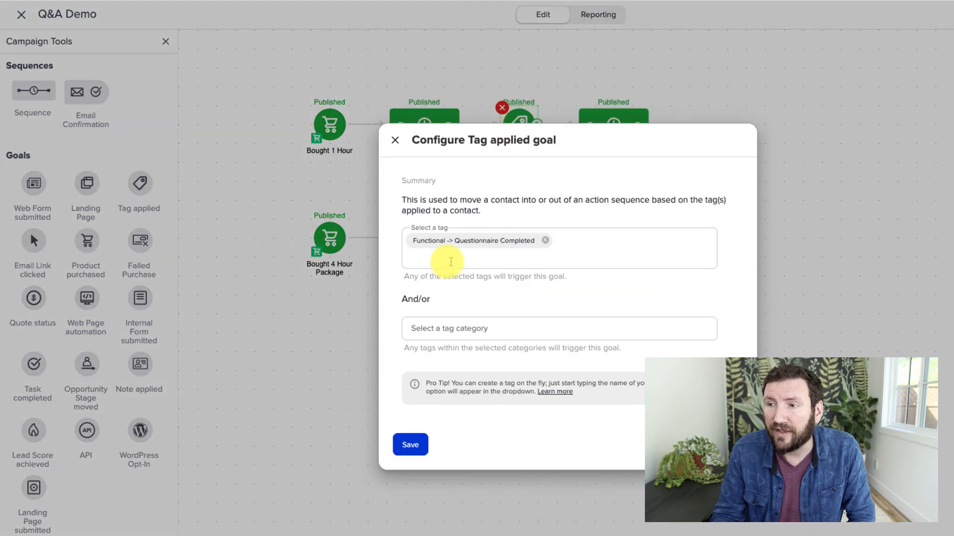
pyautogui.click(395, 139)
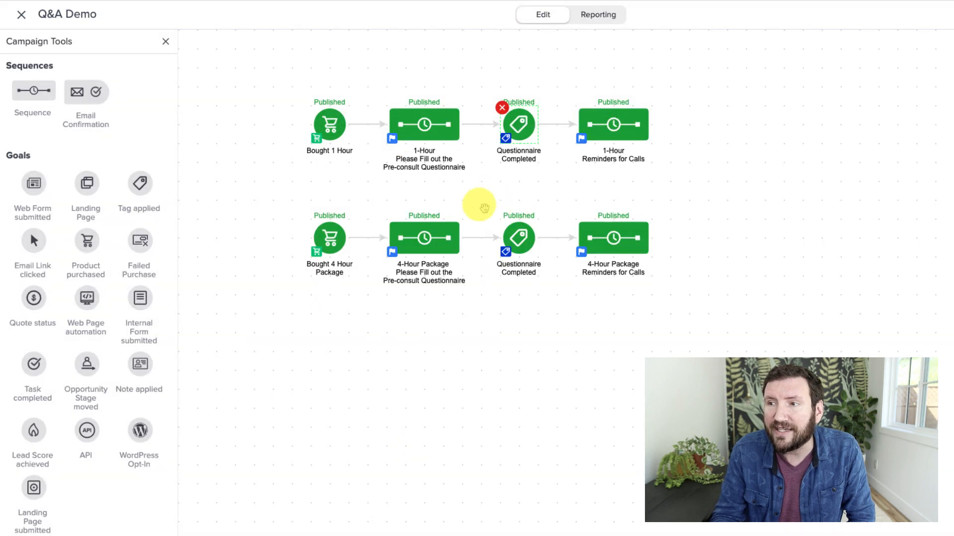
pyautogui.click(518, 238)
pyautogui.click(395, 141)
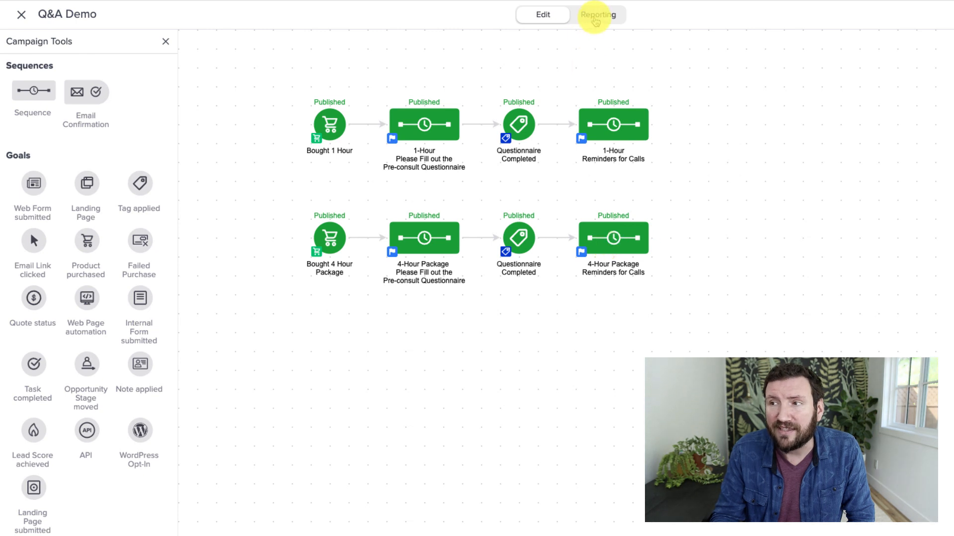
# Switch back to the reporting view and reselect the date range preset.
pyautogui.click(596, 20)
pyautogui.click(472, 49)
pyautogui.click(468, 75)
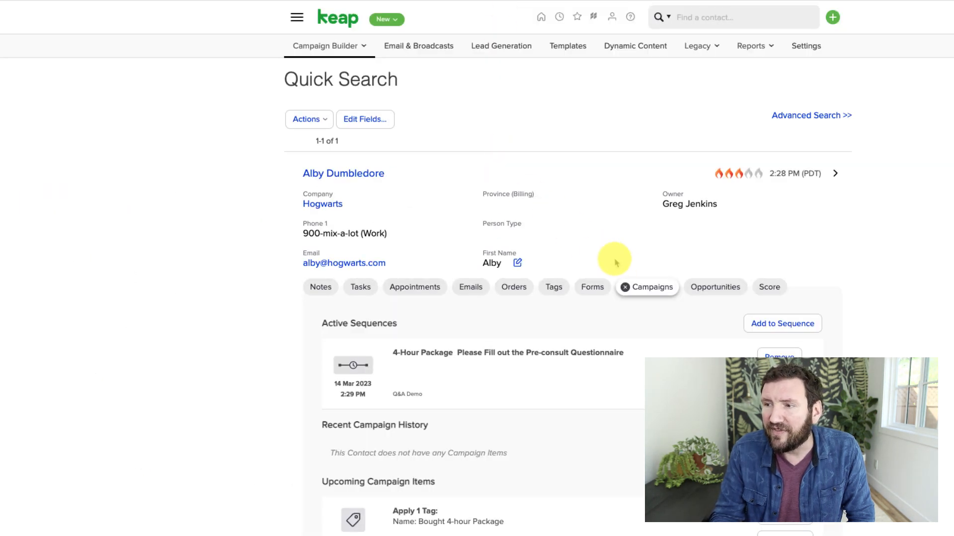
# Apply the Questionnaire Completed tag to the test contact from their Tags section.
pyautogui.click(644, 284)
pyautogui.click(558, 287)
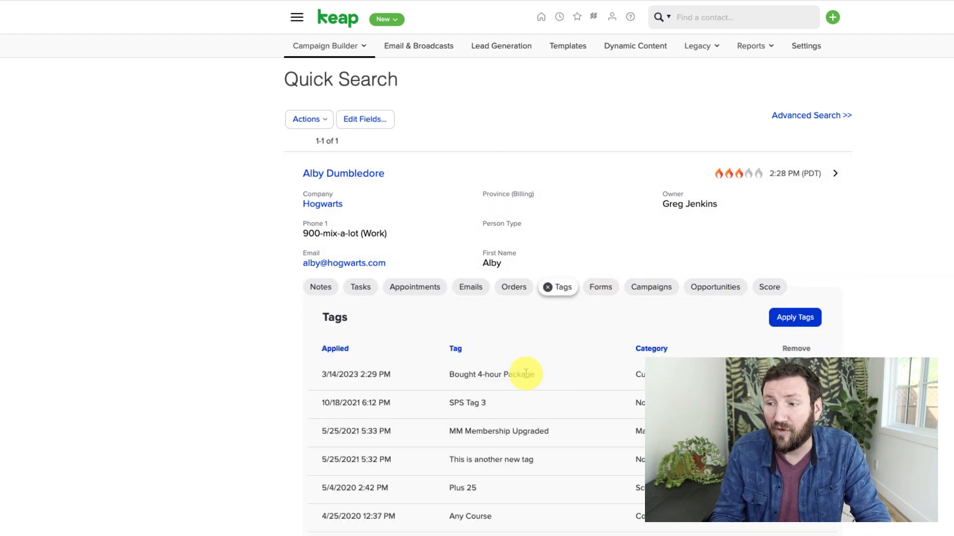
pyautogui.click(795, 318)
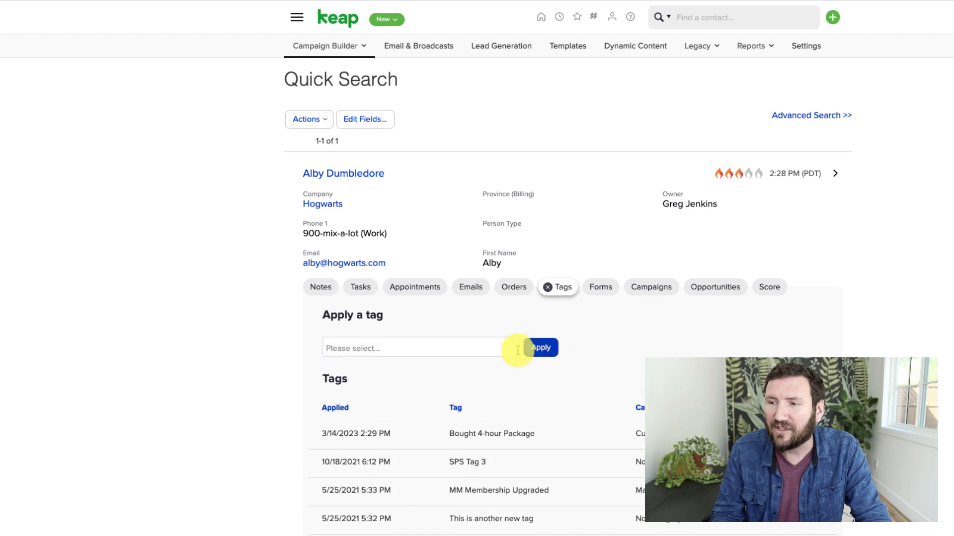
pyautogui.click(517, 351)
pyautogui.write('Quest')
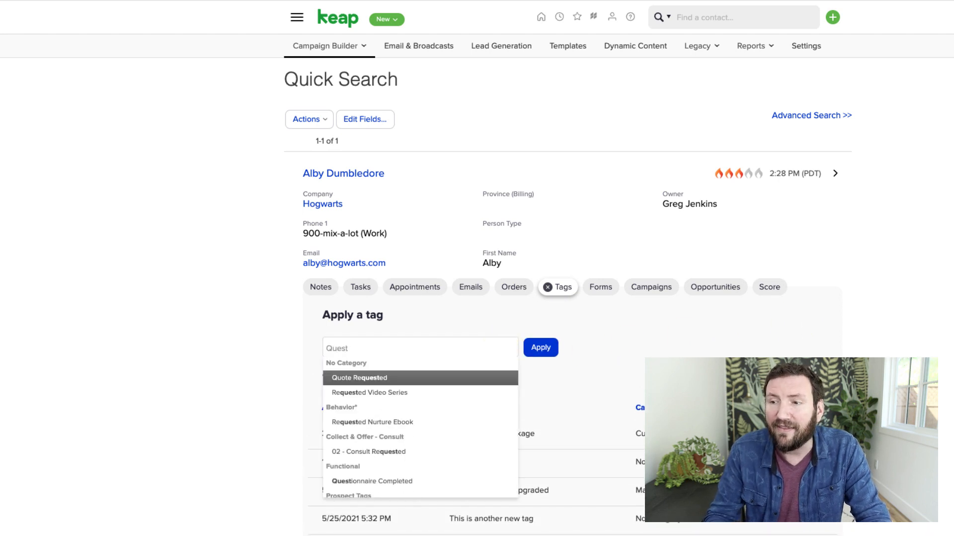
pyautogui.click(436, 480)
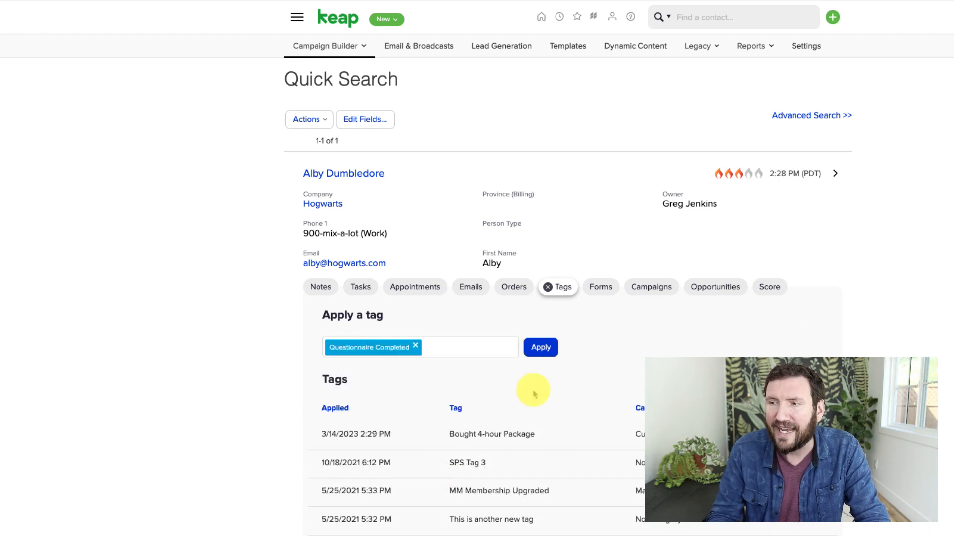
pyautogui.click(541, 347)
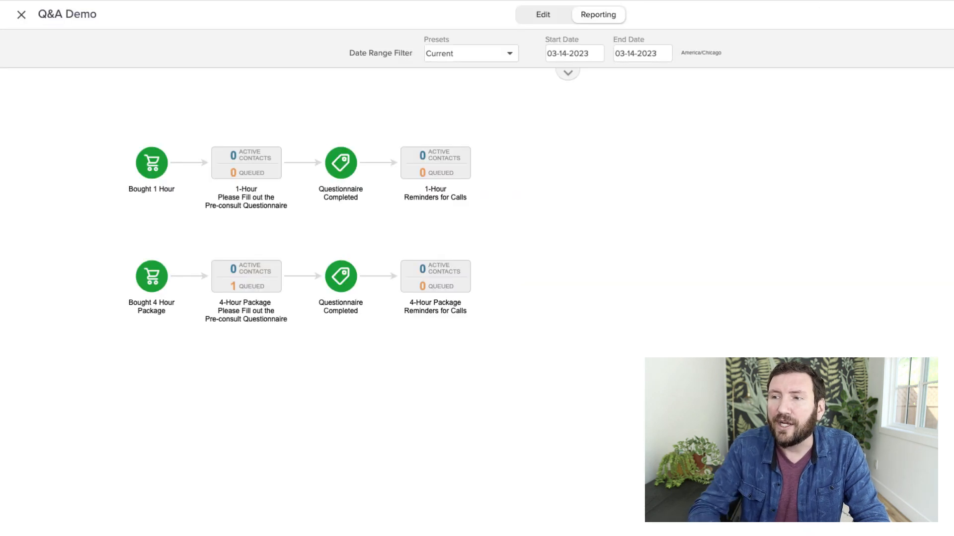
# Review the contact counts per sequence in reporting and switch the date preset to Last 24 hours.
pyautogui.moveTo(442, 268)
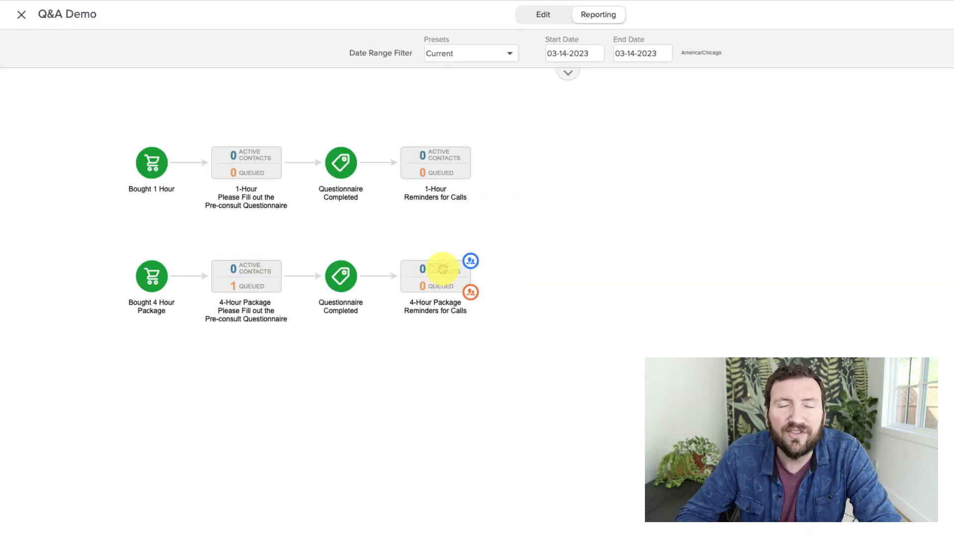
pyautogui.moveTo(230, 283)
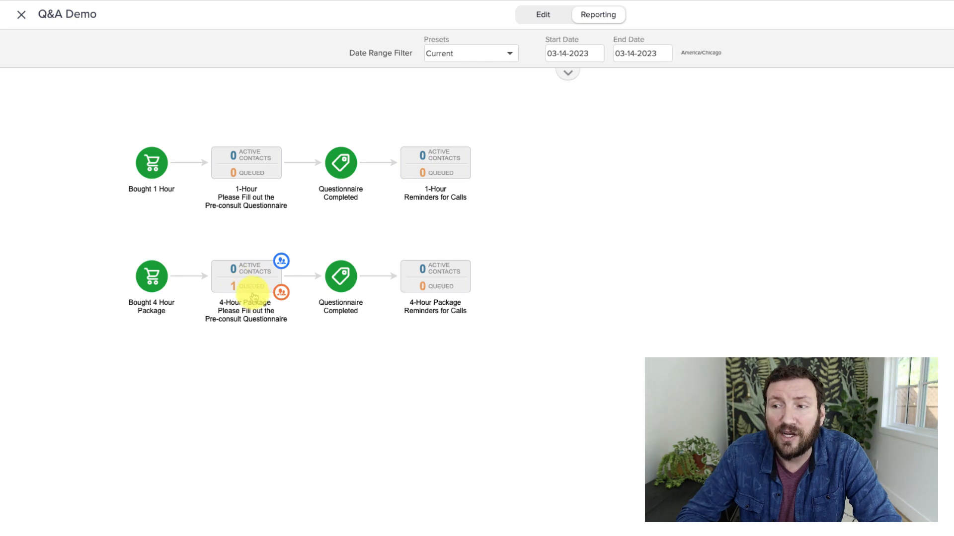
pyautogui.moveTo(414, 268)
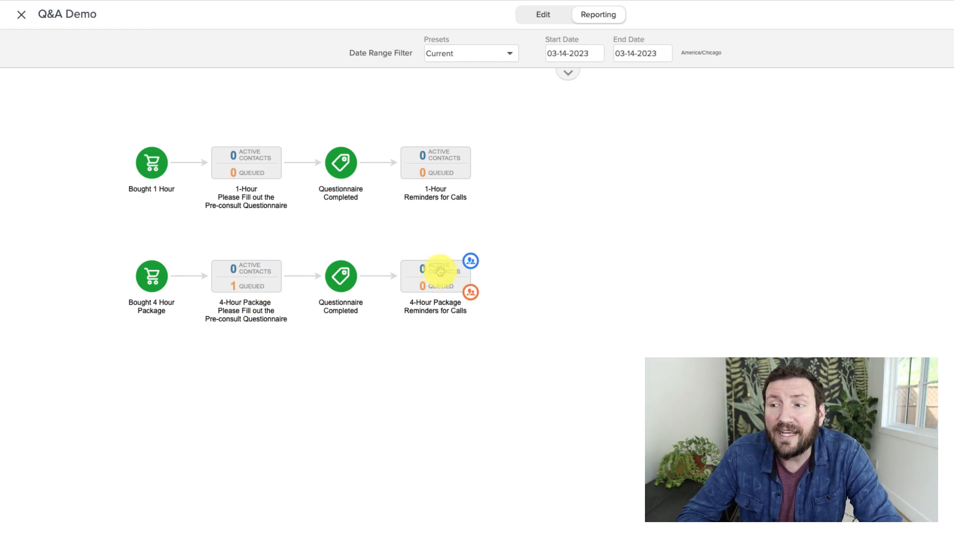
pyautogui.moveTo(433, 159)
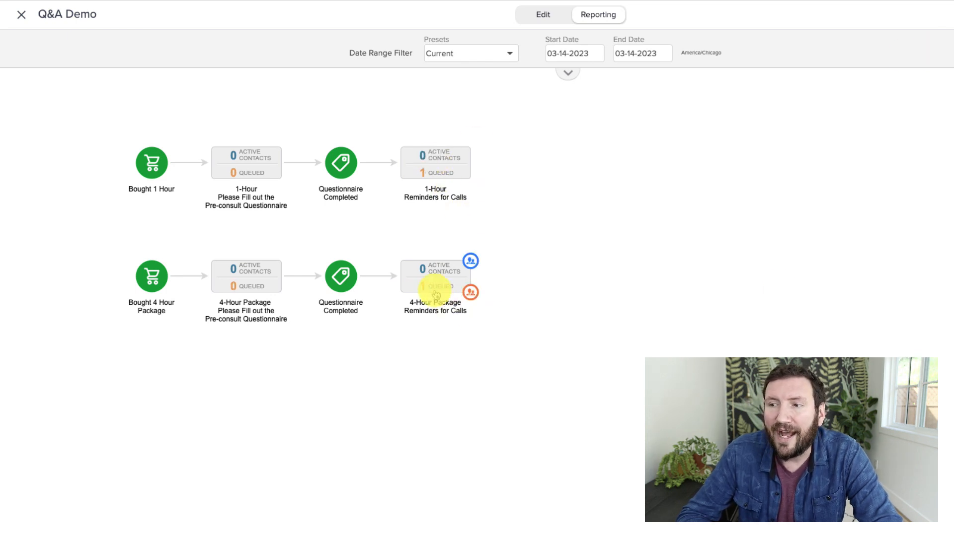
pyautogui.moveTo(416, 184)
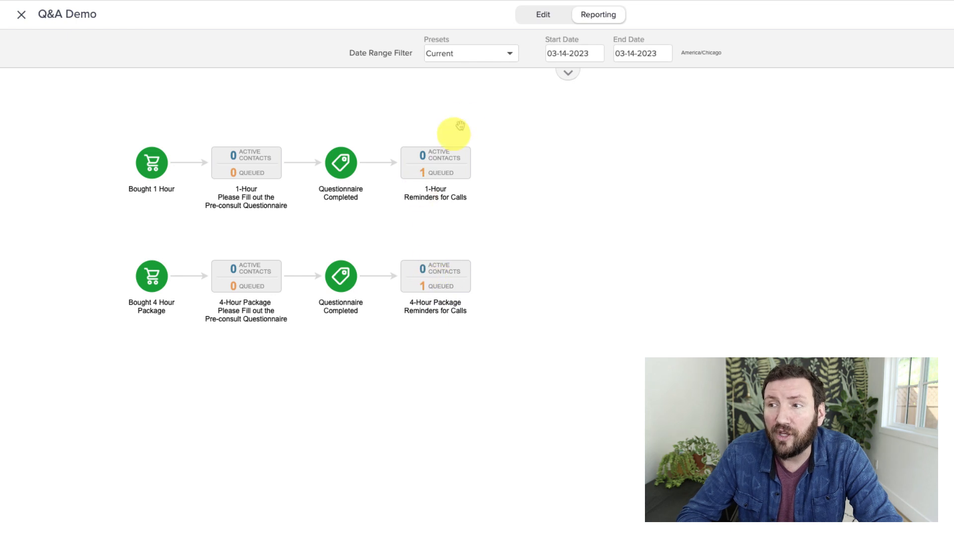
pyautogui.click(489, 59)
pyautogui.click(478, 86)
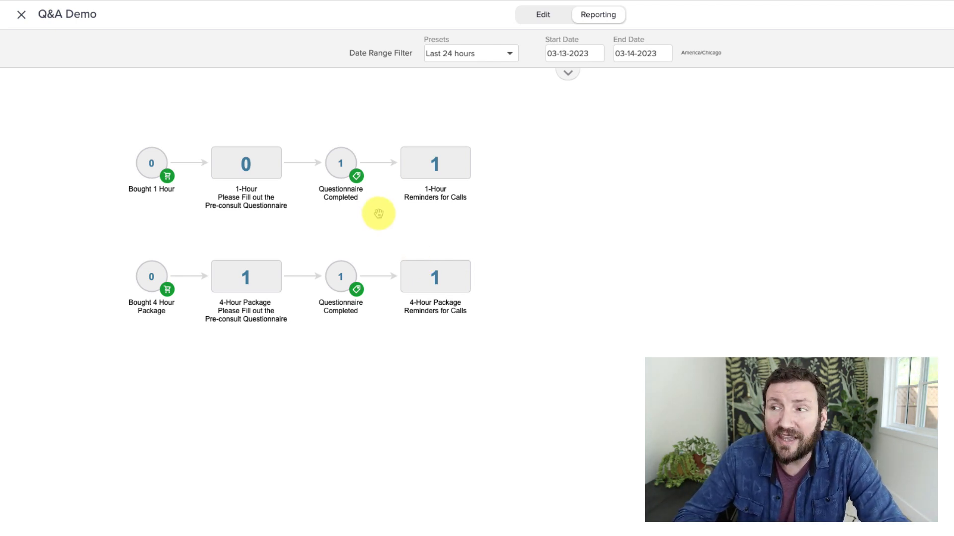
# Return to editing, select all elements of the 4-Hour Package branch and open their context menu.
pyautogui.click(543, 15)
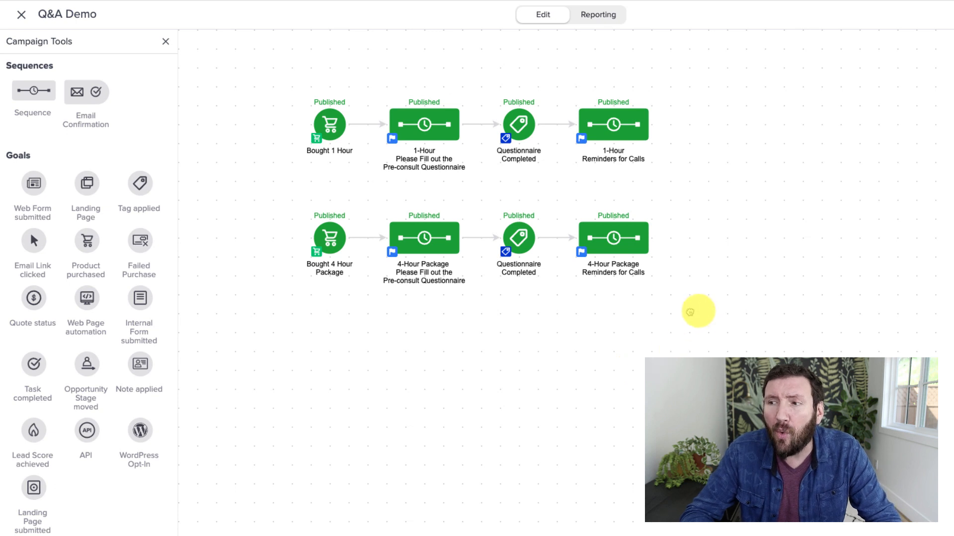
pyautogui.moveTo(702, 314); pyautogui.dragTo(268, 193)
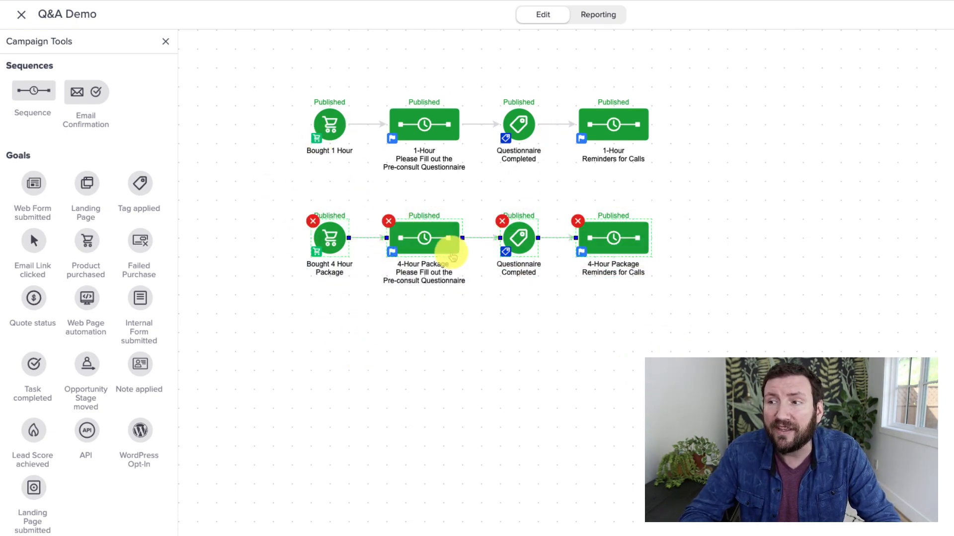
pyautogui.rightClick(435, 242)
pyautogui.click(371, 383)
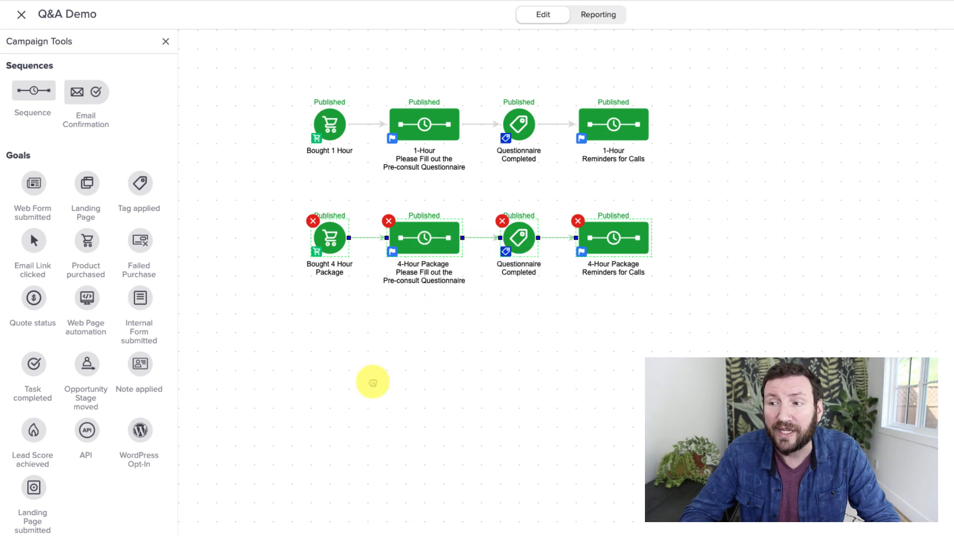
pyautogui.click(371, 383)
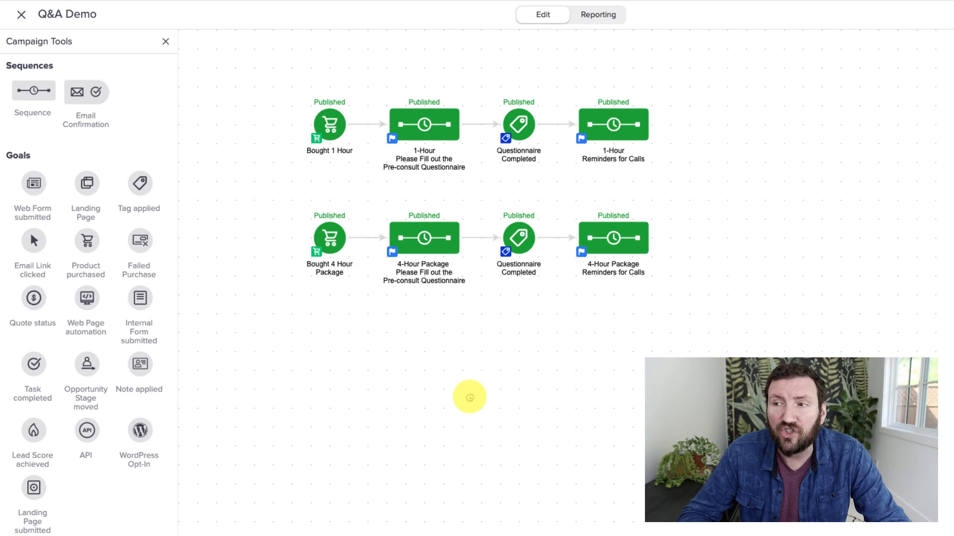
# Open the campaign Actions menu to show the Make a Copy option.
pyautogui.moveTo(470, 397); pyautogui.dragTo(404, 249)
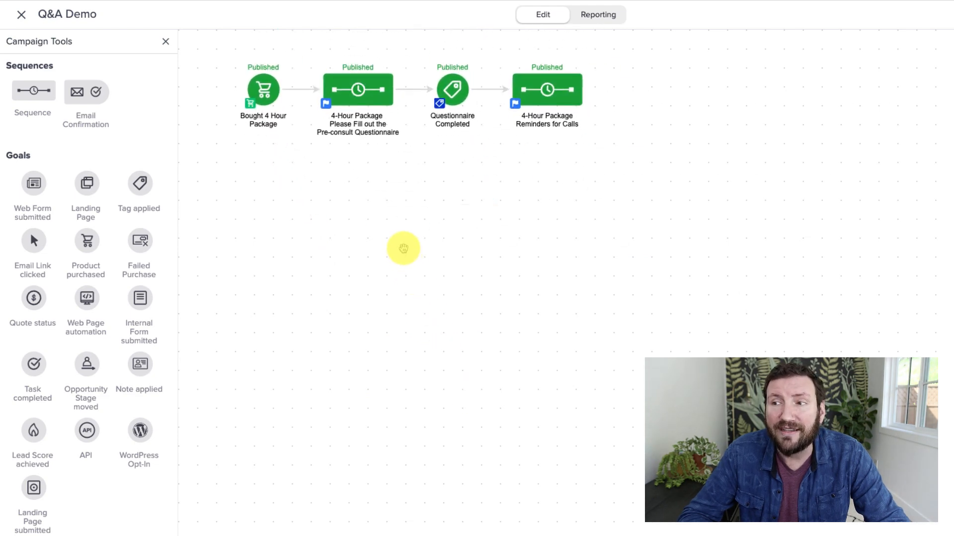
pyautogui.moveTo(635, 175); pyautogui.dragTo(229, 198)
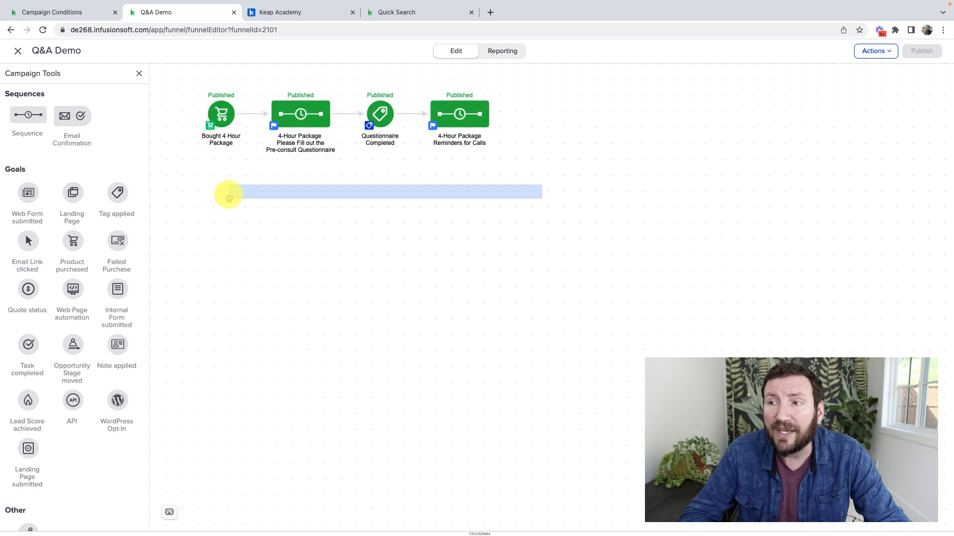
pyautogui.click(876, 50)
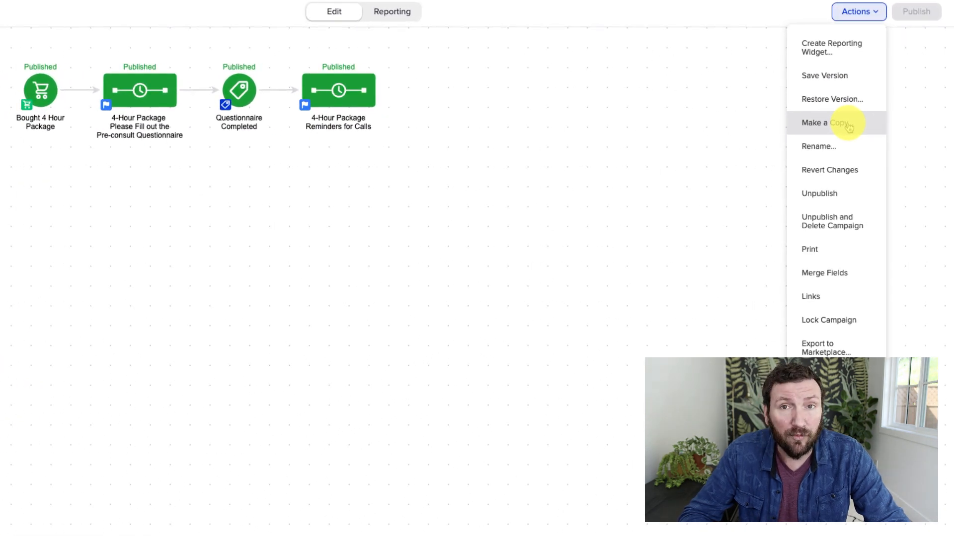
pyautogui.click(849, 127)
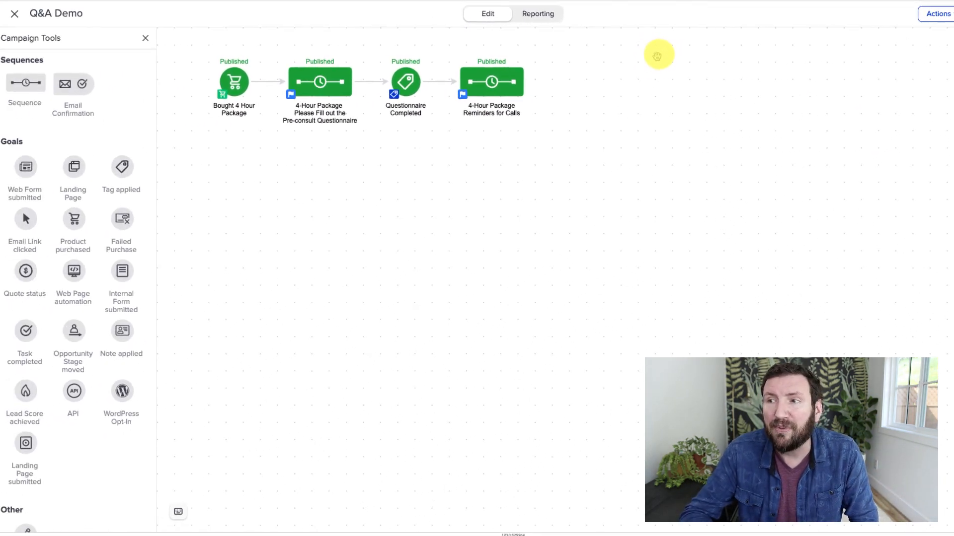
pyautogui.moveTo(633, 186); pyautogui.dragTo(637, 261)
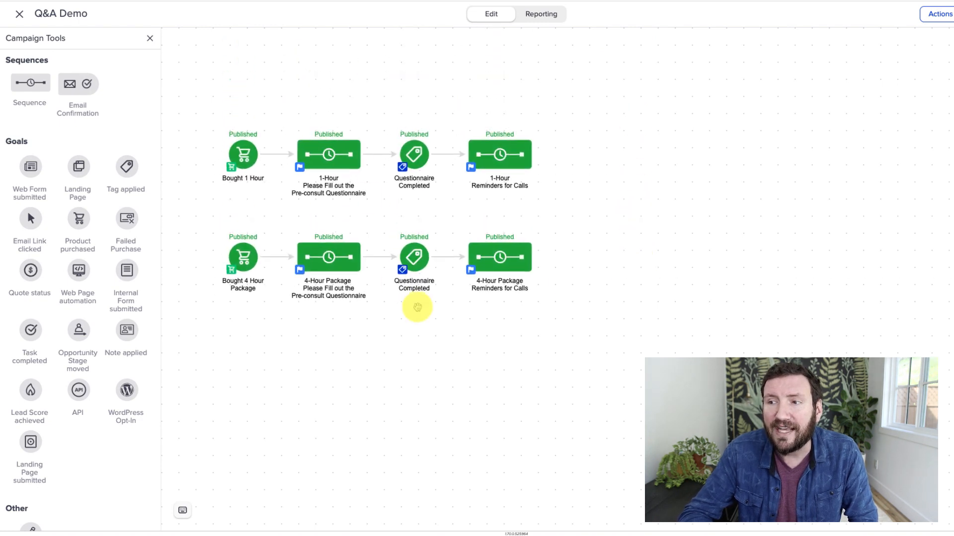
# Inspect the goal settings of both Questionnaire Completed tag goals, closing each without changes.
pyautogui.doubleClick(402, 270)
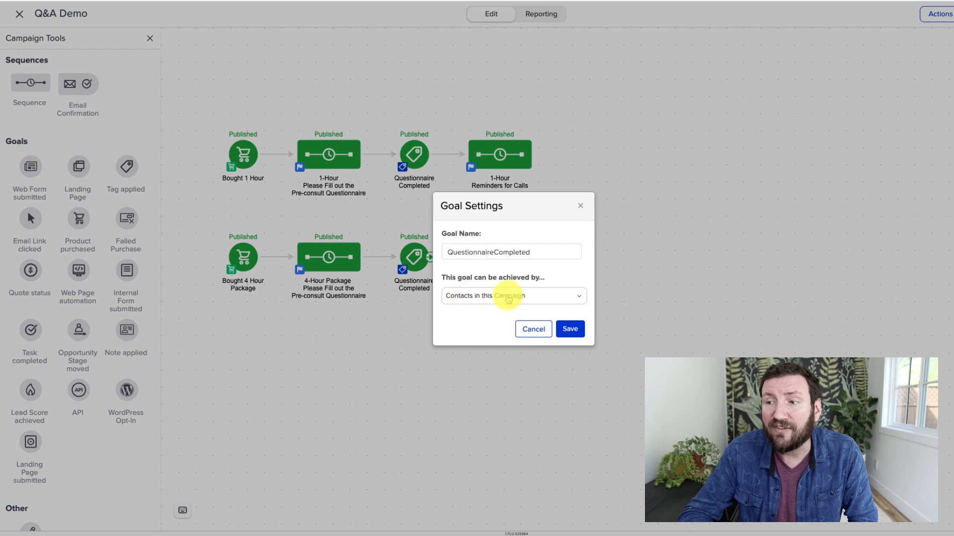
pyautogui.click(532, 328)
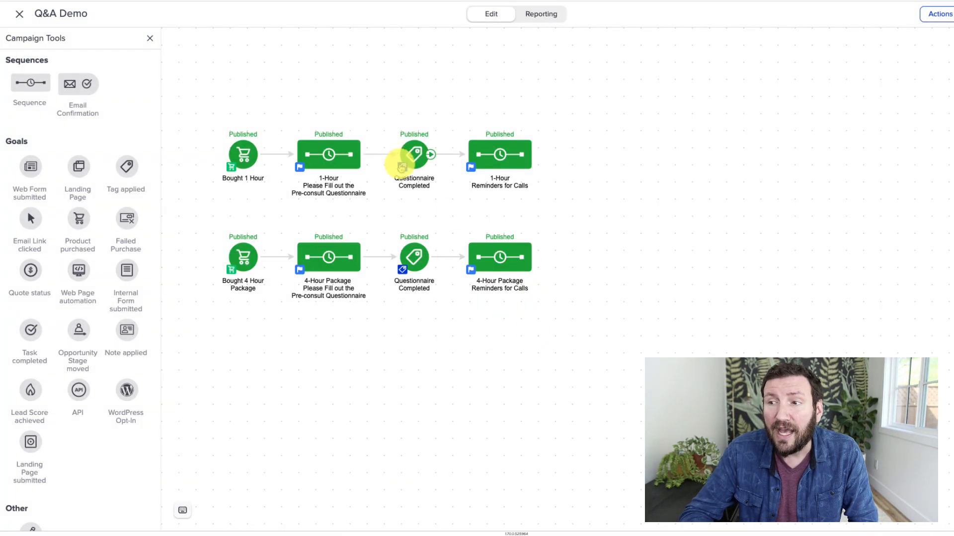
pyautogui.doubleClick(402, 167)
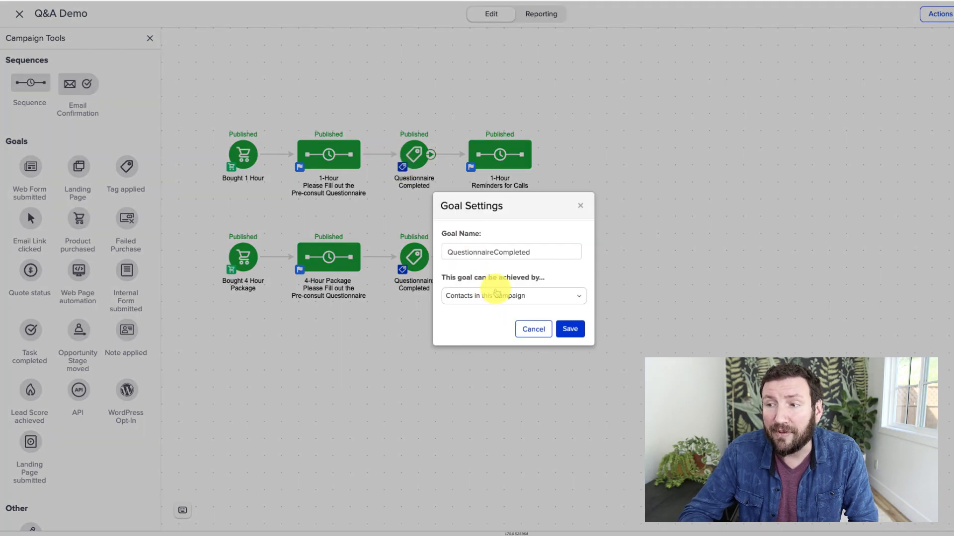
pyautogui.click(533, 329)
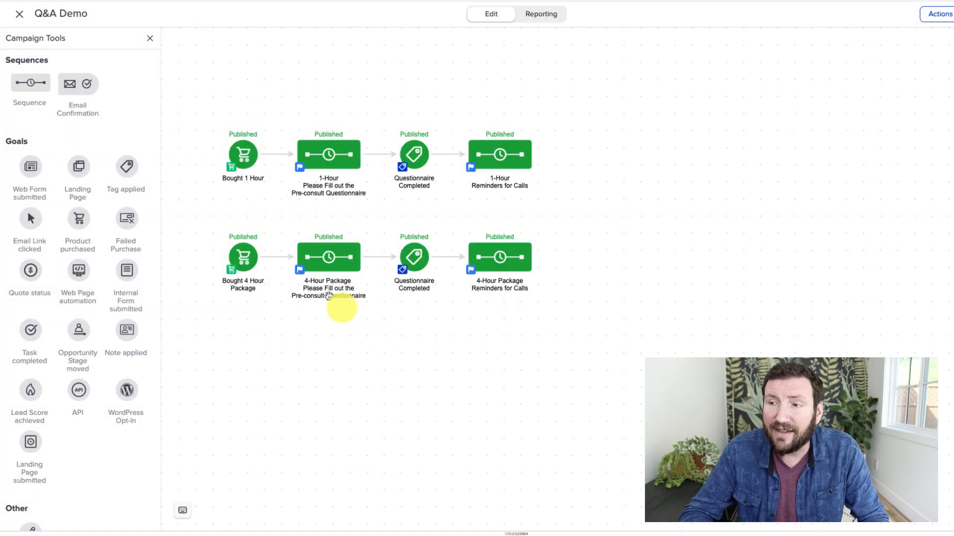
# Delete the Questionnaire Completed goal from the 4-Hour Package branch.
pyautogui.moveTo(284, 230); pyautogui.dragTo(374, 315)
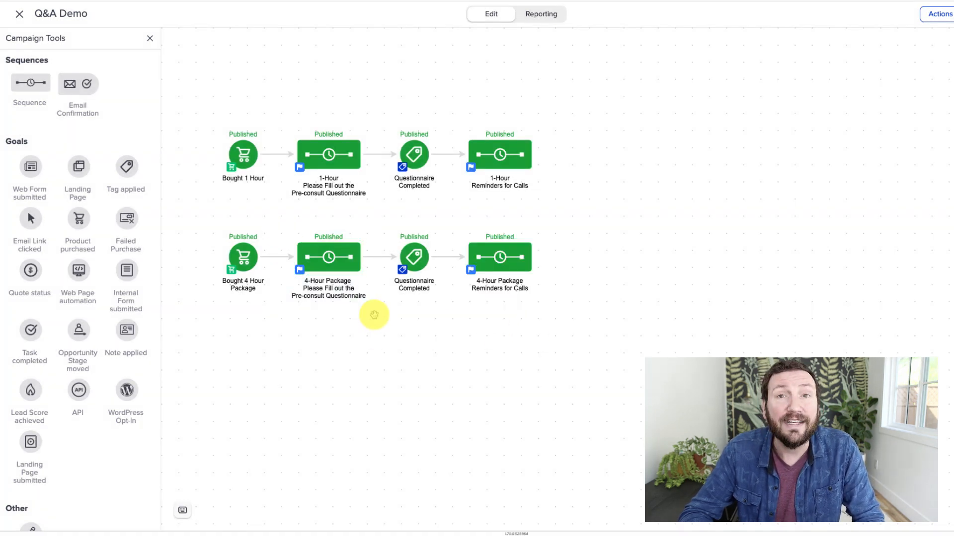
pyautogui.moveTo(452, 319); pyautogui.dragTo(366, 108)
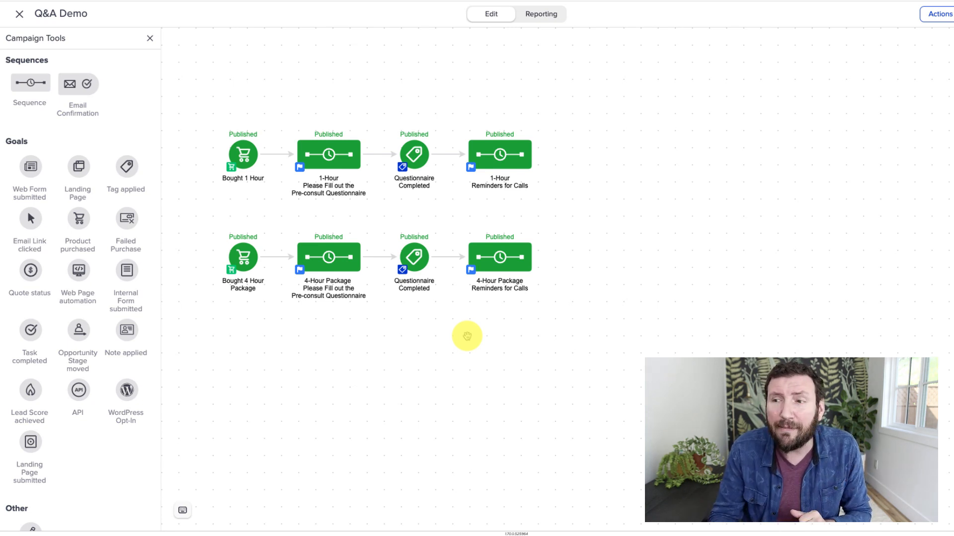
pyautogui.moveTo(464, 321); pyautogui.dragTo(468, 152)
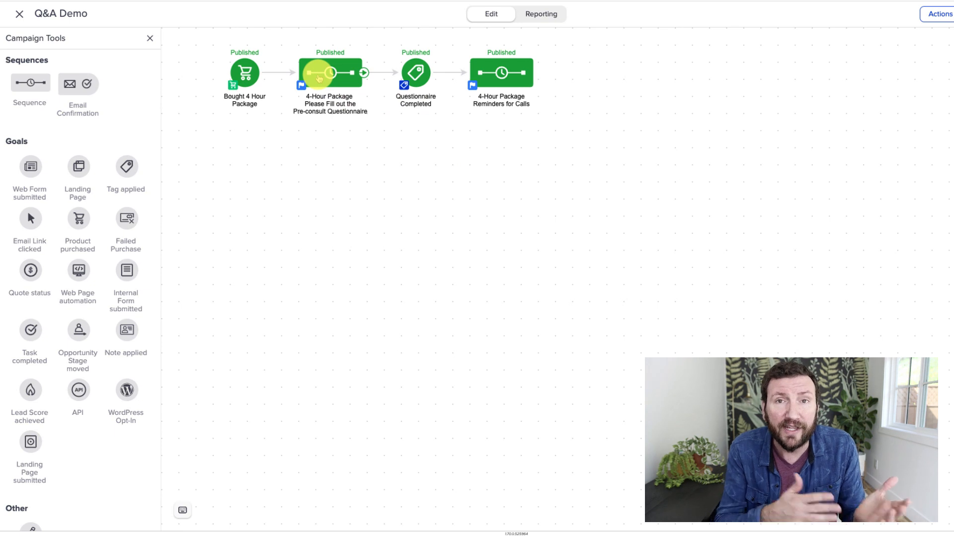
pyautogui.moveTo(366, 160); pyautogui.dragTo(369, 315)
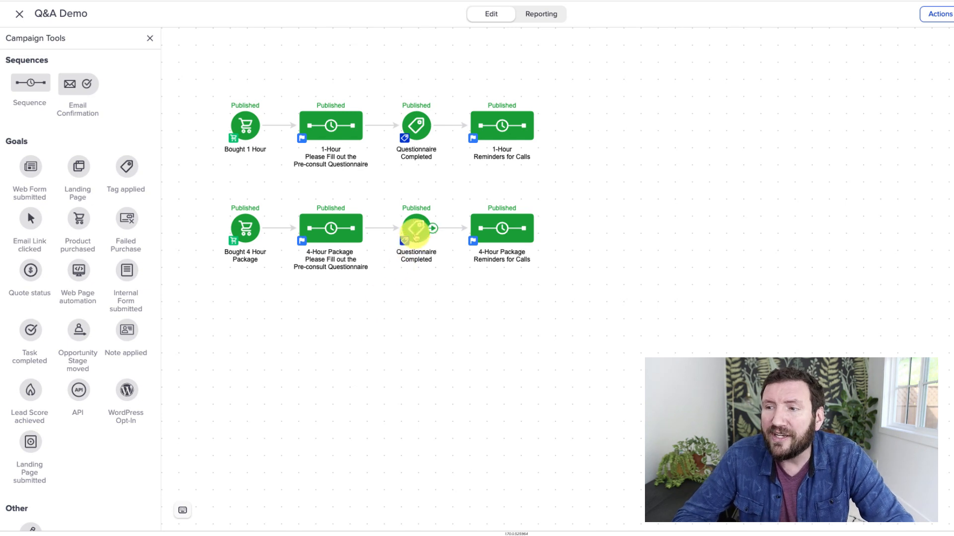
pyautogui.click(401, 215)
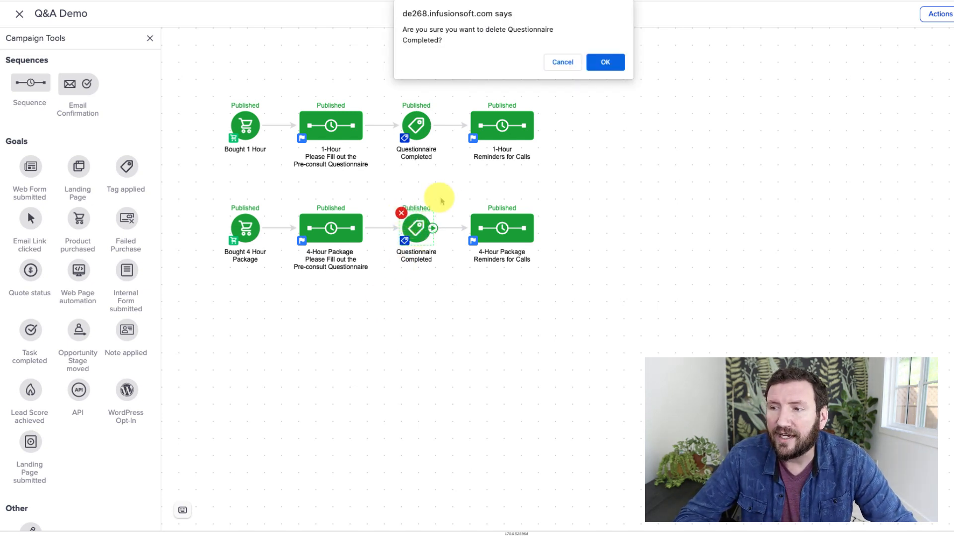
pyautogui.click(604, 61)
# Route the 4-Hour questionnaire sequence into the shared Questionnaire Completed goal and link that goal to the 4-Hour Package reminders sequence.
pyautogui.moveTo(364, 230); pyautogui.dragTo(415, 176)
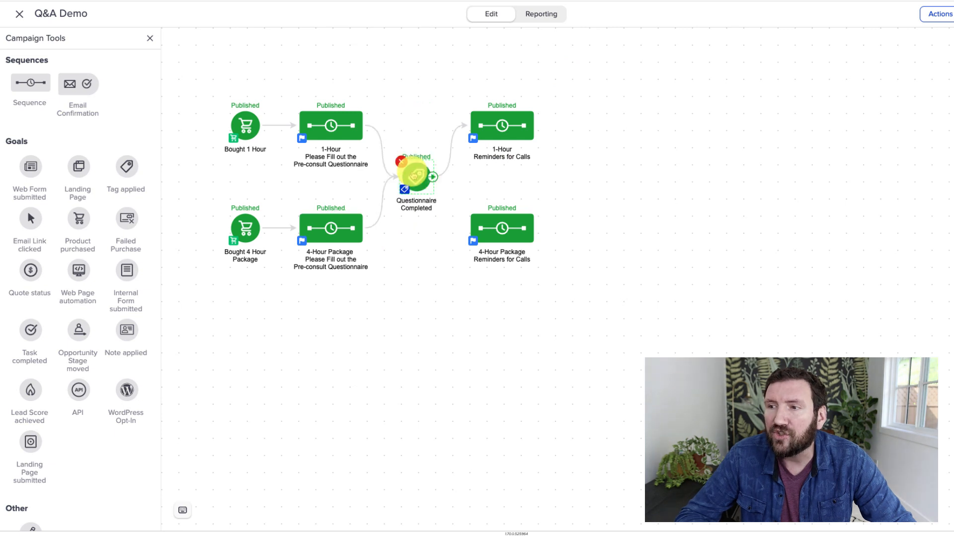
pyautogui.moveTo(502, 227); pyautogui.dragTo(535, 227)
pyautogui.moveTo(502, 125); pyautogui.dragTo(536, 126)
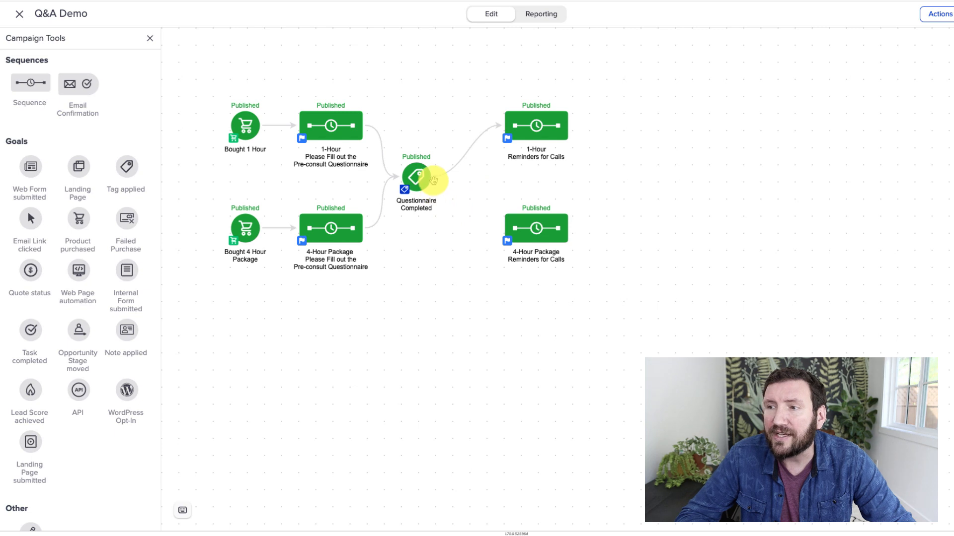
pyautogui.moveTo(432, 179); pyautogui.dragTo(509, 219)
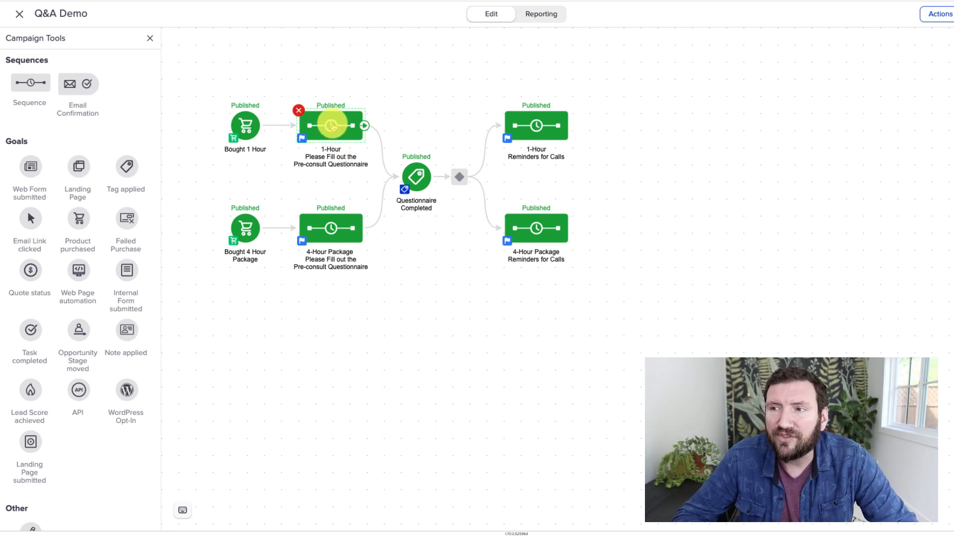
# Open both pre-consult questionnaire sequences to review the tag each one applies.
pyautogui.doubleClick(334, 133)
pyautogui.click(287, 96)
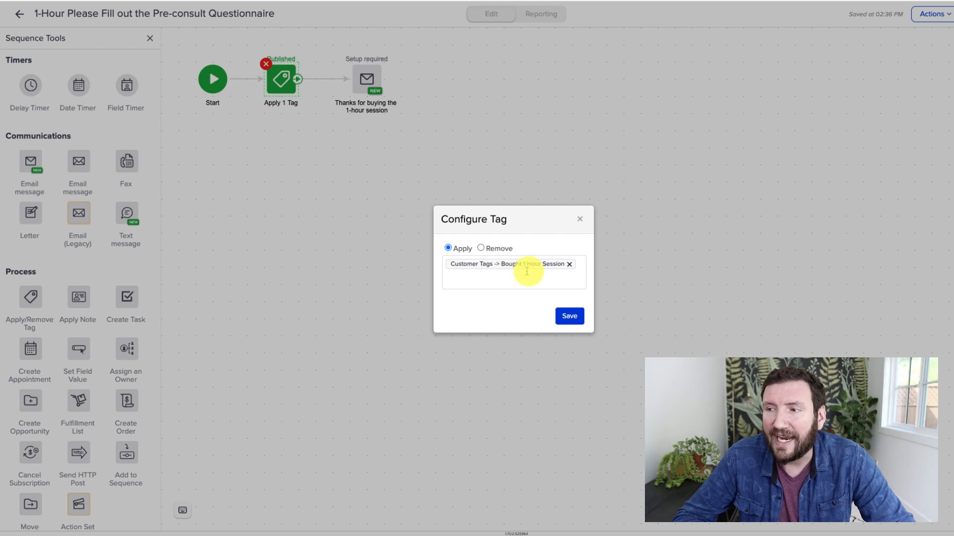
pyautogui.click(579, 219)
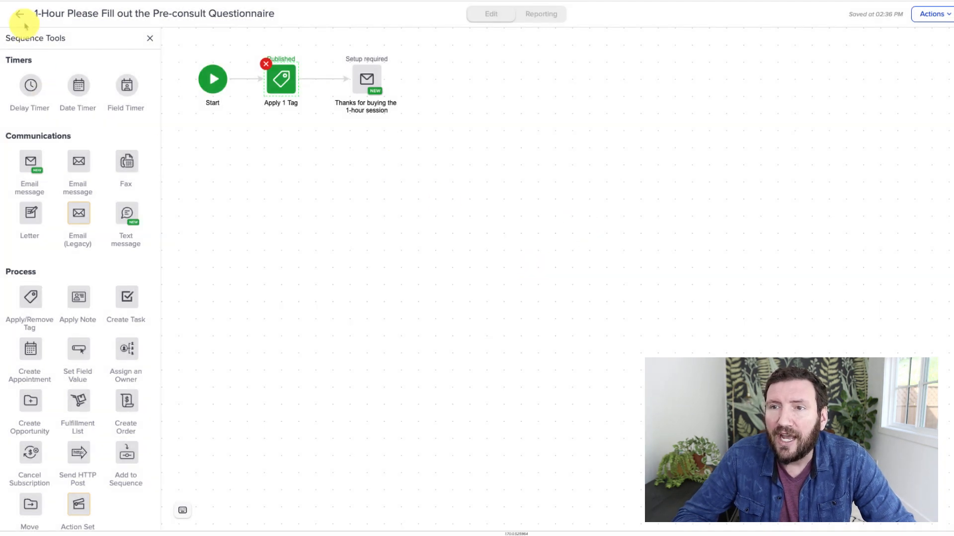
pyautogui.click(23, 21)
pyautogui.doubleClick(338, 233)
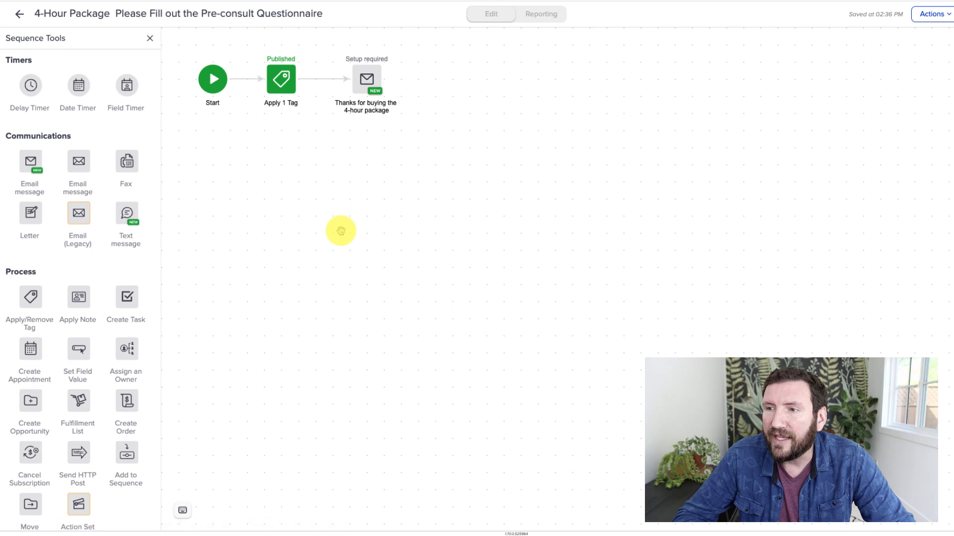
pyautogui.click(20, 14)
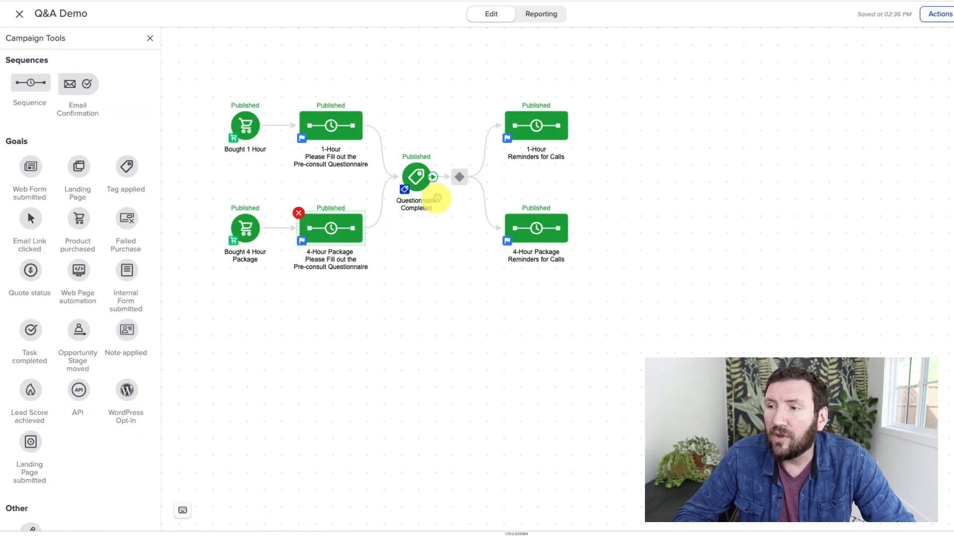
# In the decision diamond, add a rule sending contacts tagged Bought 1 Hour Session to the 1-Hour Reminders for Calls sequence.
pyautogui.doubleClick(459, 179)
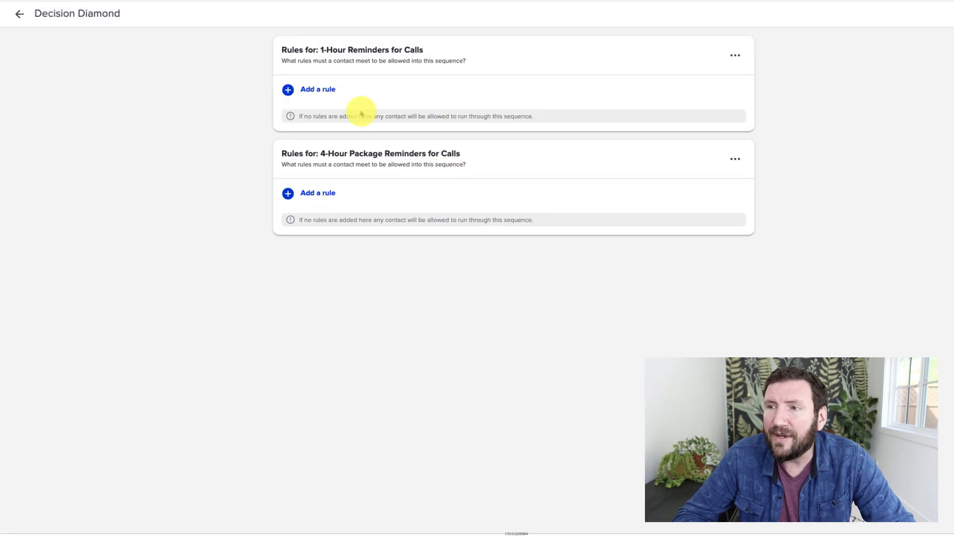
pyautogui.click(320, 93)
pyautogui.click(334, 99)
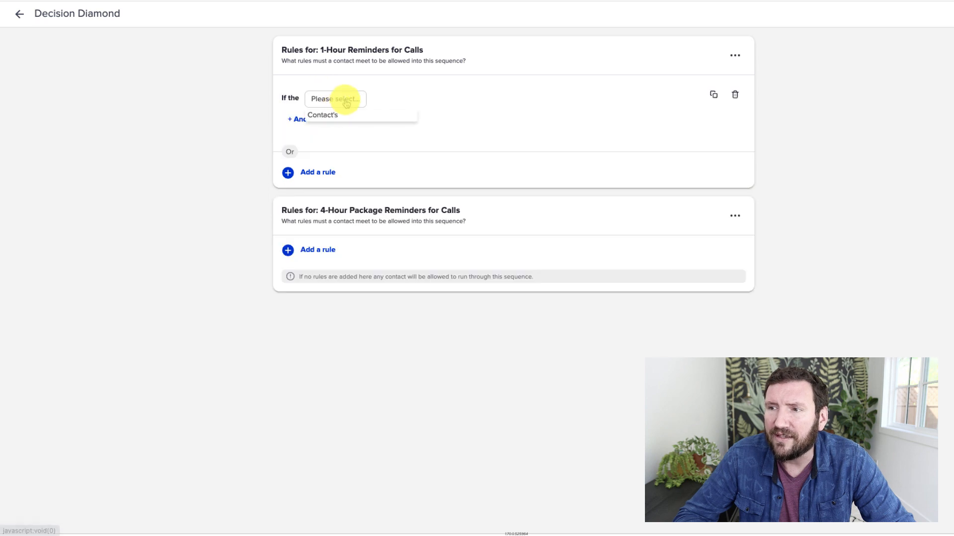
pyautogui.click(337, 112)
pyautogui.click(373, 102)
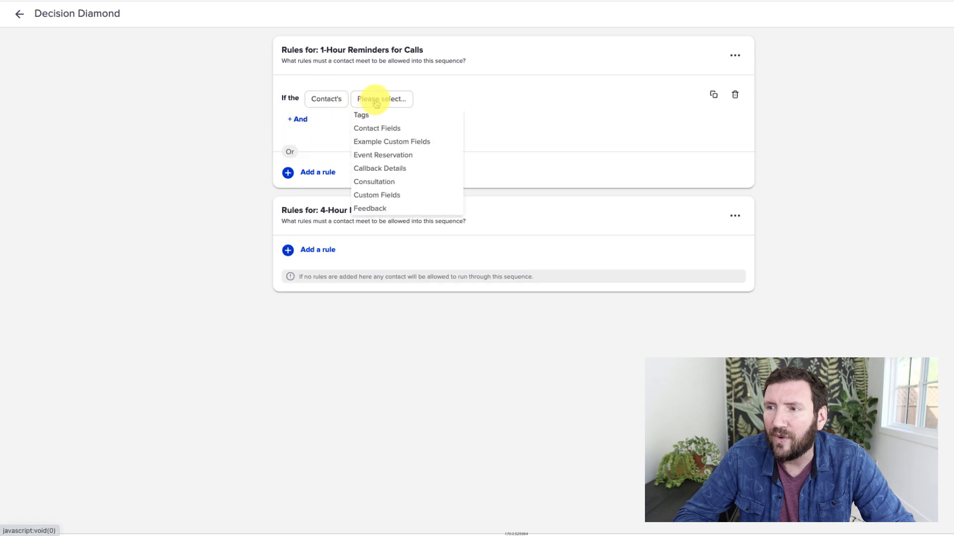
pyautogui.click(383, 113)
pyautogui.click(421, 100)
pyautogui.click(426, 115)
pyautogui.click(447, 99)
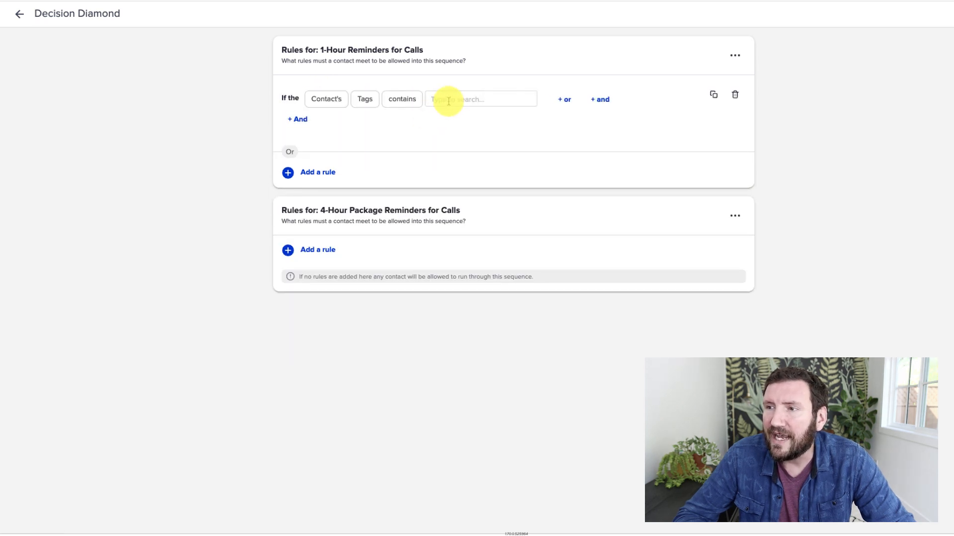
pyautogui.write('Bought')
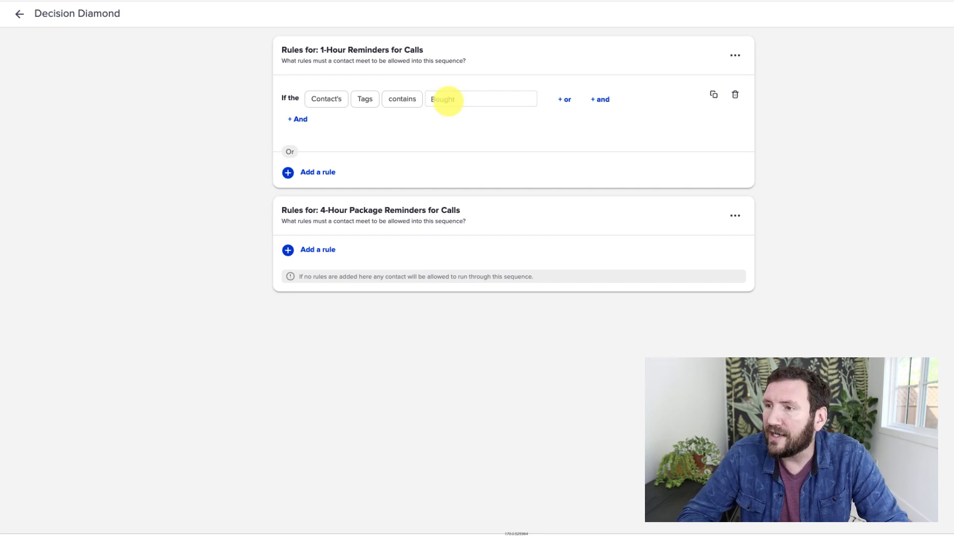
pyautogui.click(471, 121)
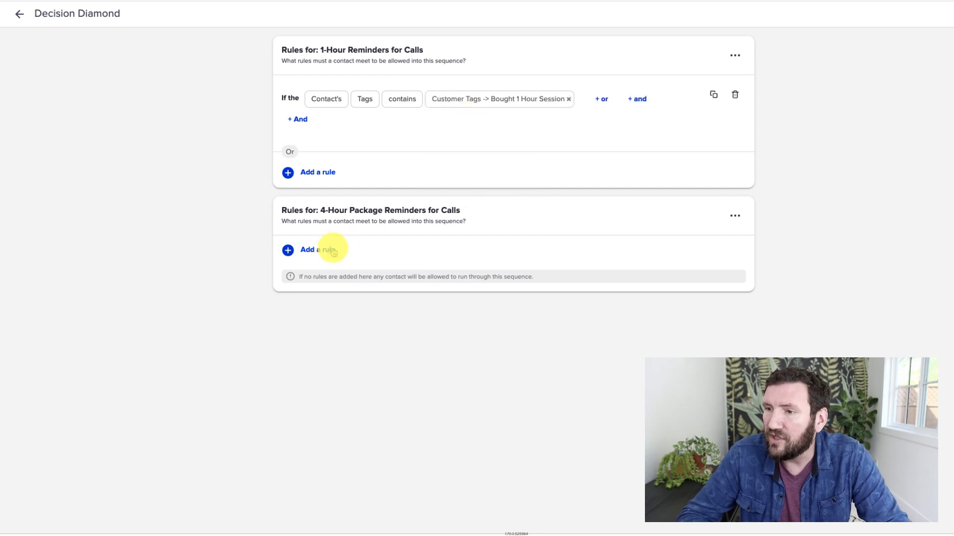
# Import the rules from 1-Hour Reminders for Calls into the 4-Hour Package Reminders for Calls rules.
pyautogui.click(737, 219)
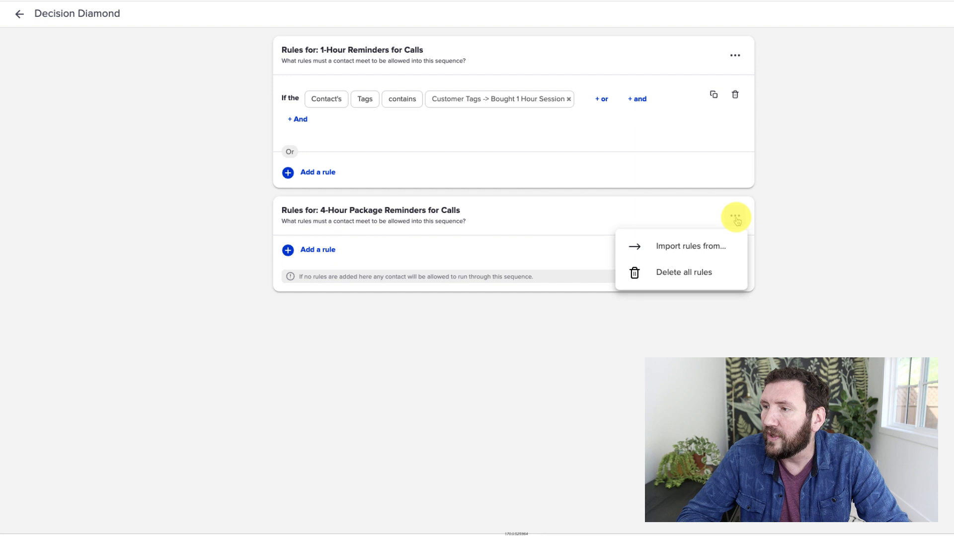
pyautogui.click(708, 247)
pyautogui.click(540, 245)
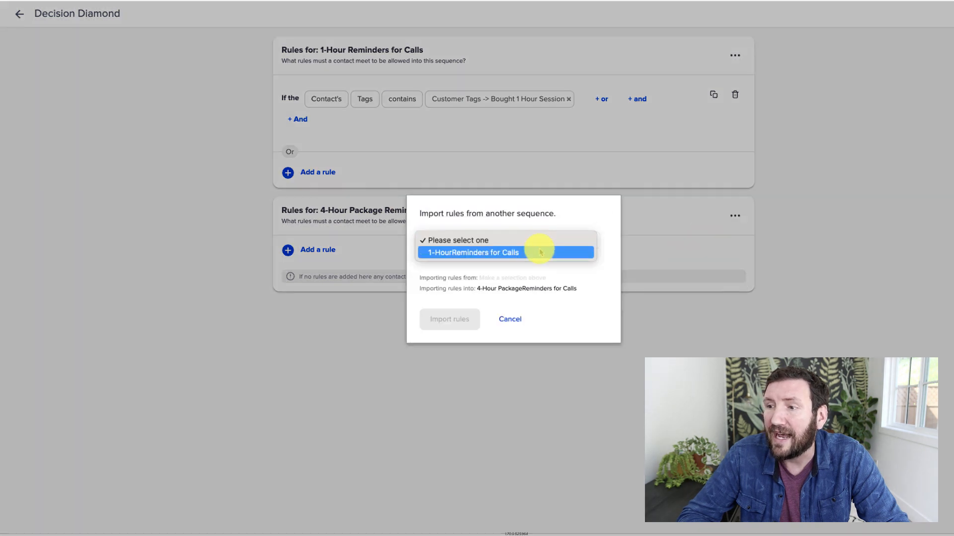
pyautogui.click(540, 252)
pyautogui.click(474, 313)
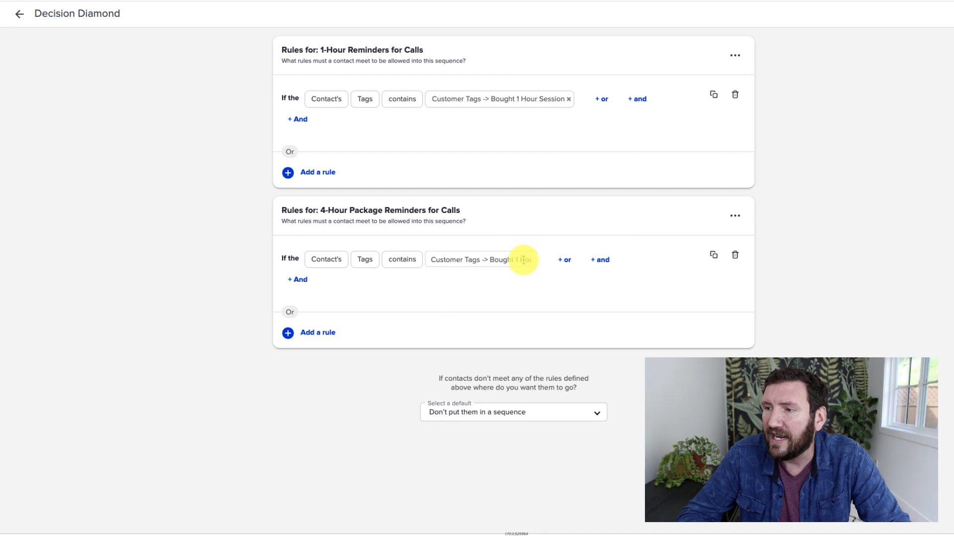
# Change the imported rule's tag to Bought 4-hour Package and return to the campaign canvas.
pyautogui.hotkey('ctrl', 'a')
pyautogui.press('BackSpace')
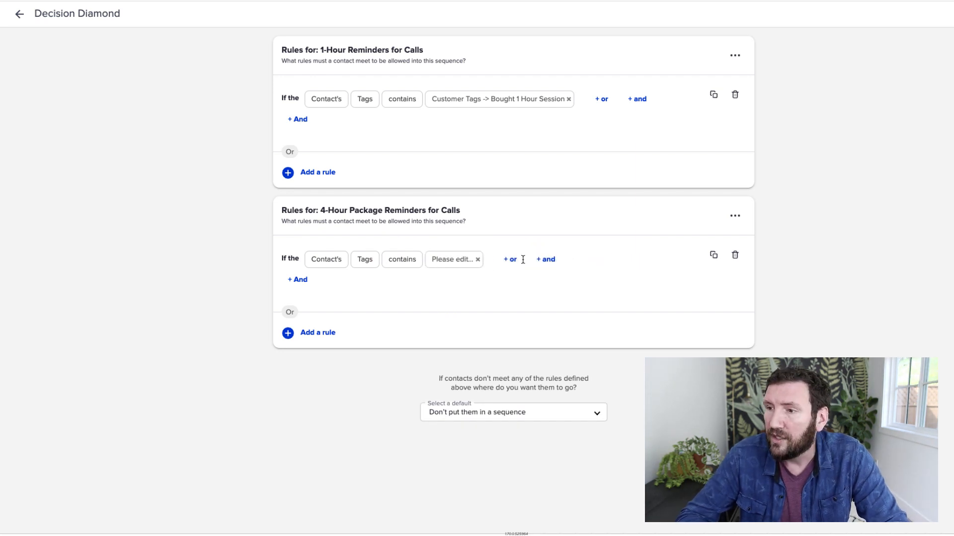
pyautogui.click(471, 260)
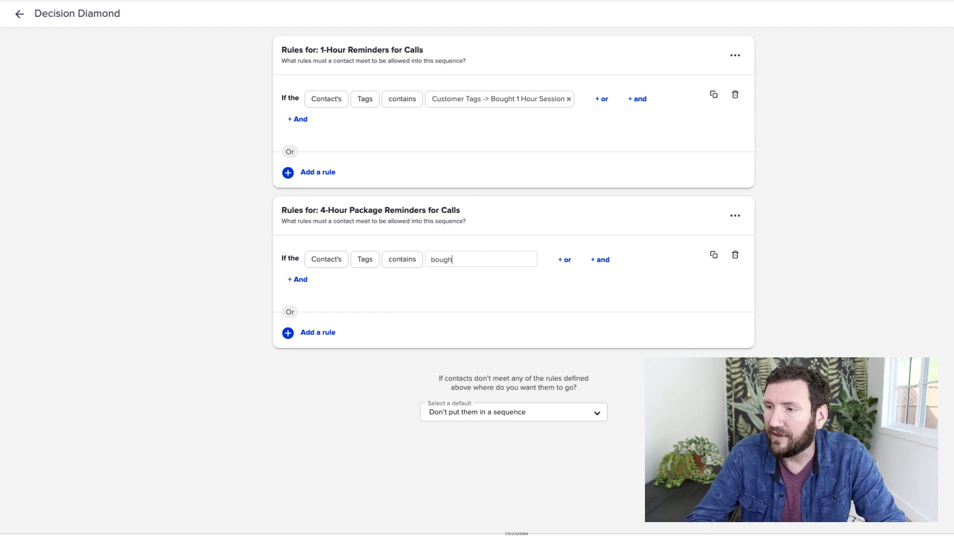
pyautogui.click(485, 299)
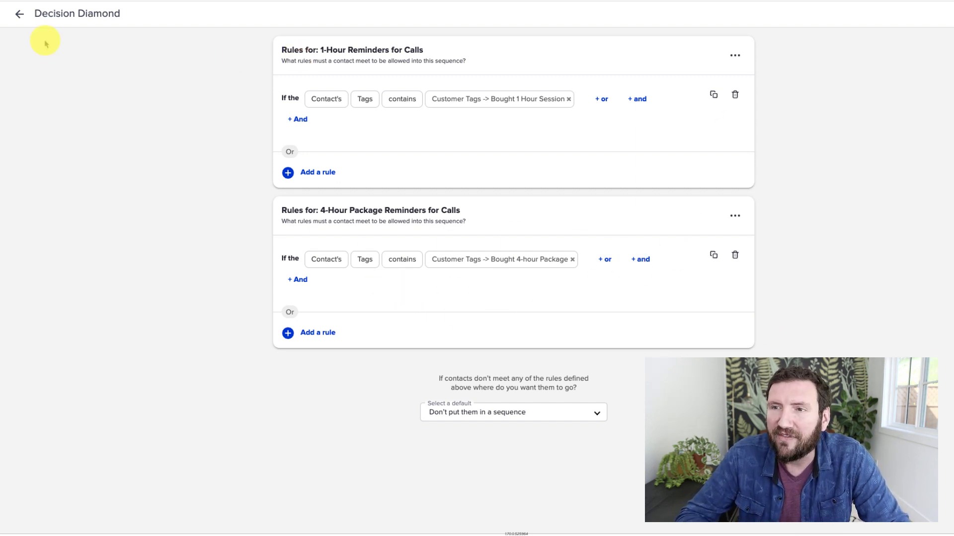
pyautogui.click(19, 13)
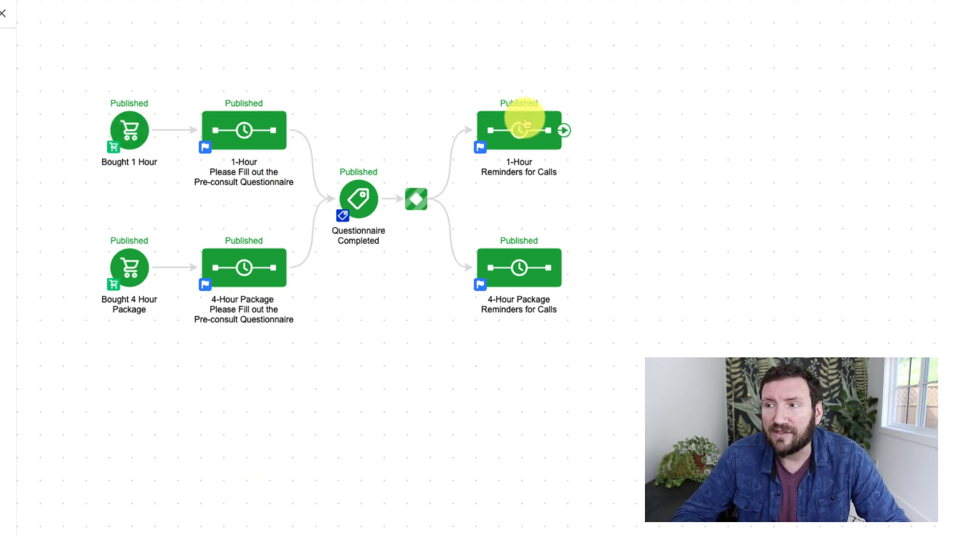
pyautogui.moveTo(88, 228); pyautogui.dragTo(186, 342)
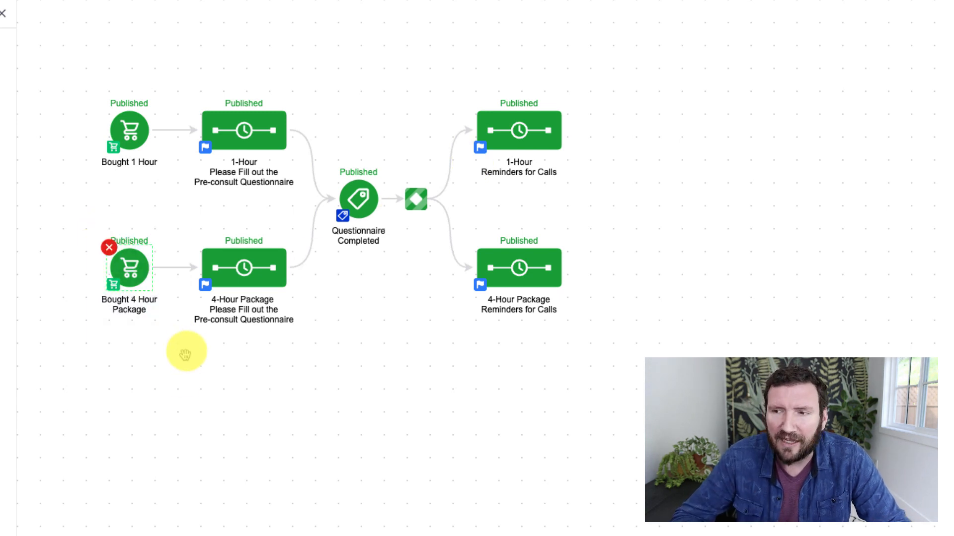
pyautogui.click(175, 396)
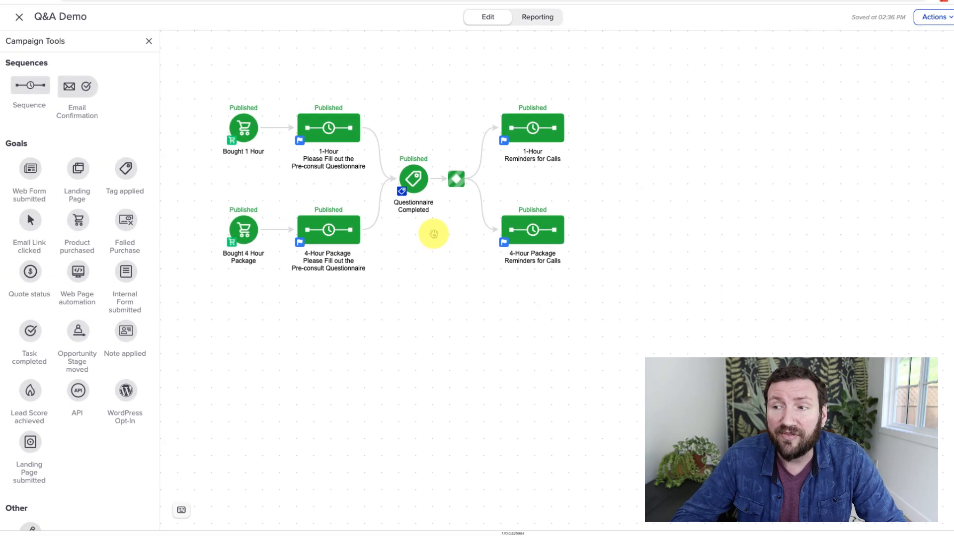
pyautogui.moveTo(436, 230); pyautogui.dragTo(398, 144)
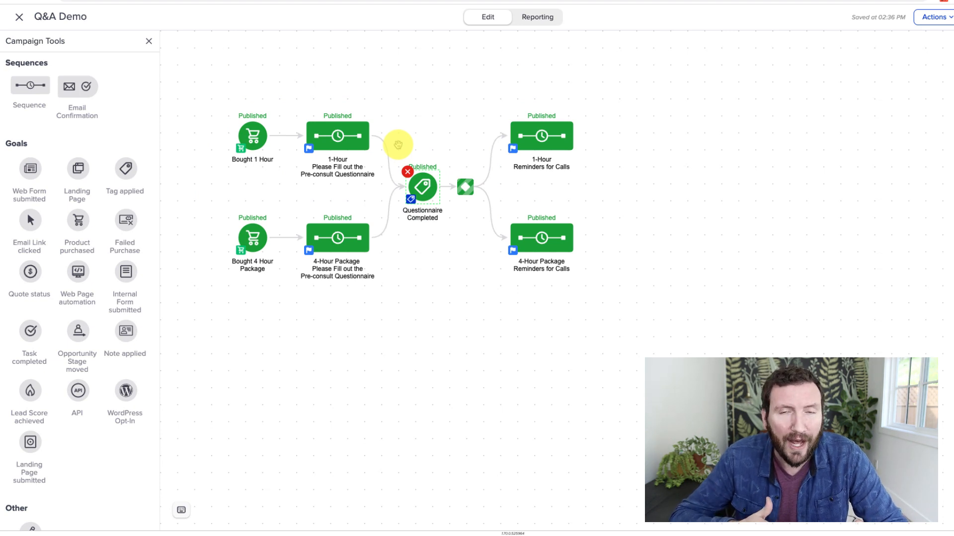
# Open the 1-Hour Please Fill out the Pre-consult Questionnaire sequence and add a tag step that removes Functional -> Questionnaire Completed.
pyautogui.click(338, 135)
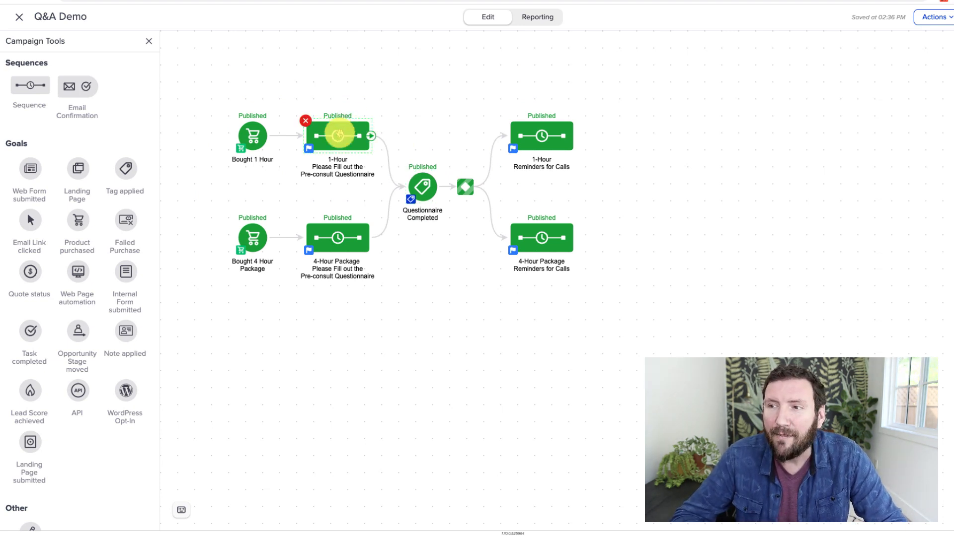
pyautogui.doubleClick(338, 135)
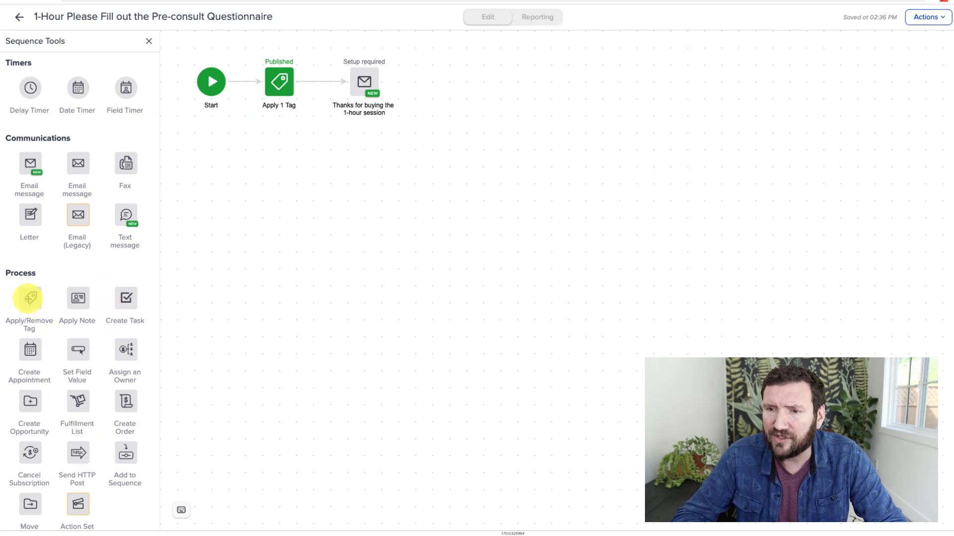
pyautogui.moveTo(28, 298); pyautogui.dragTo(449, 84)
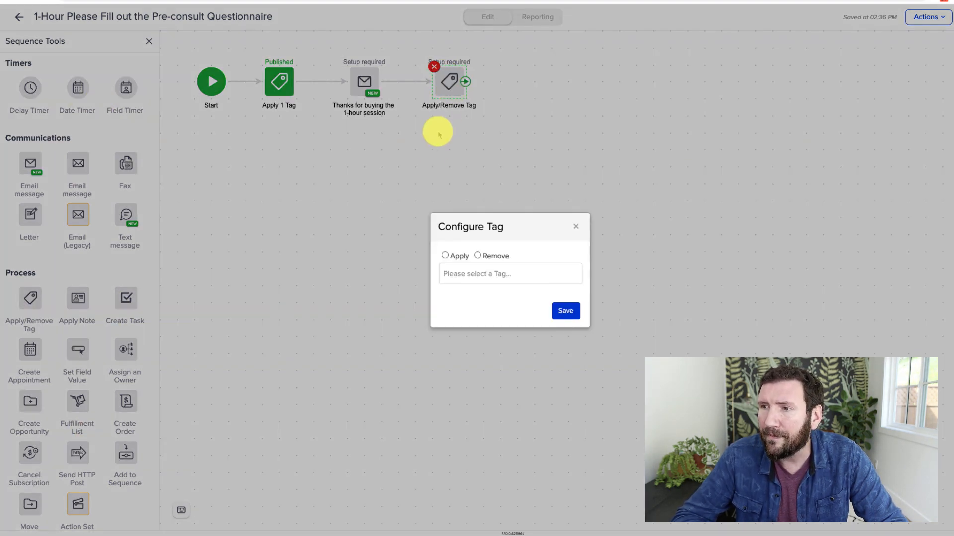
pyautogui.click(478, 256)
pyautogui.click(482, 270)
pyautogui.write('quest')
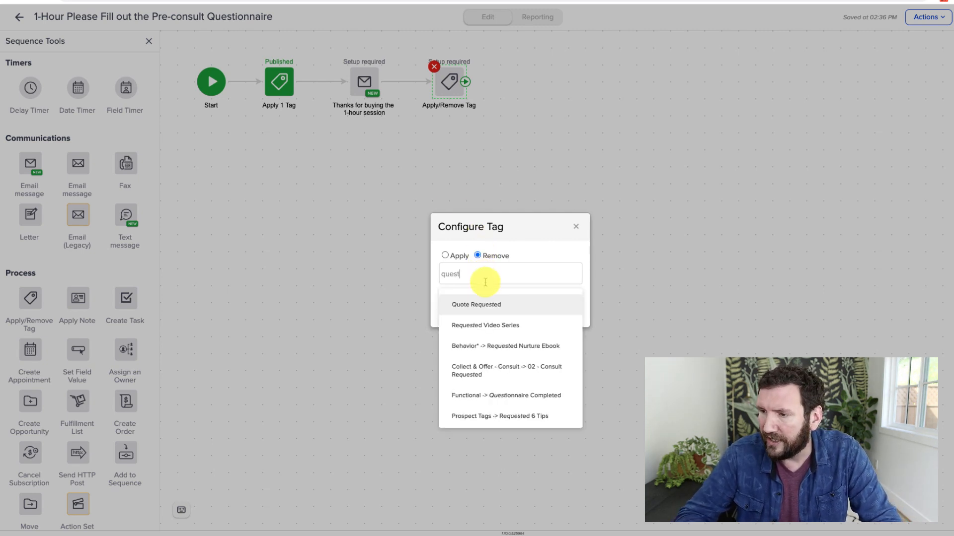
pyautogui.click(502, 396)
pyautogui.click(571, 319)
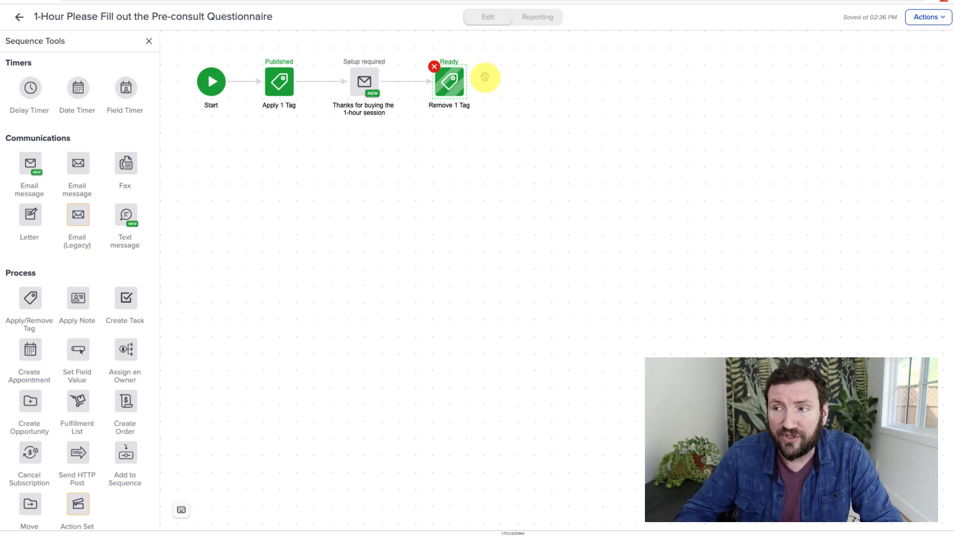
# Add Bought 4-hour Package to the tags removed by that step and return to the campaign canvas.
pyautogui.click(451, 80)
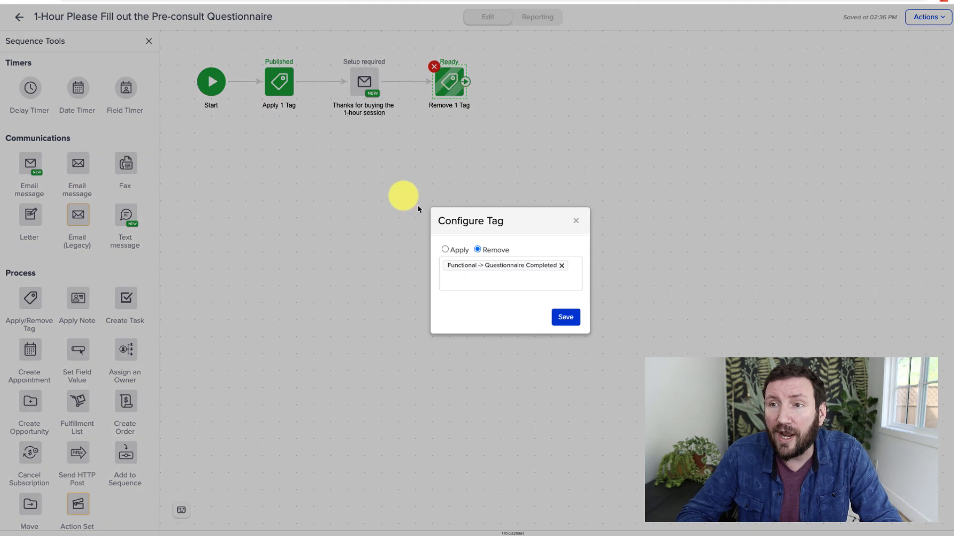
pyautogui.click(511, 281)
pyautogui.write('Bought')
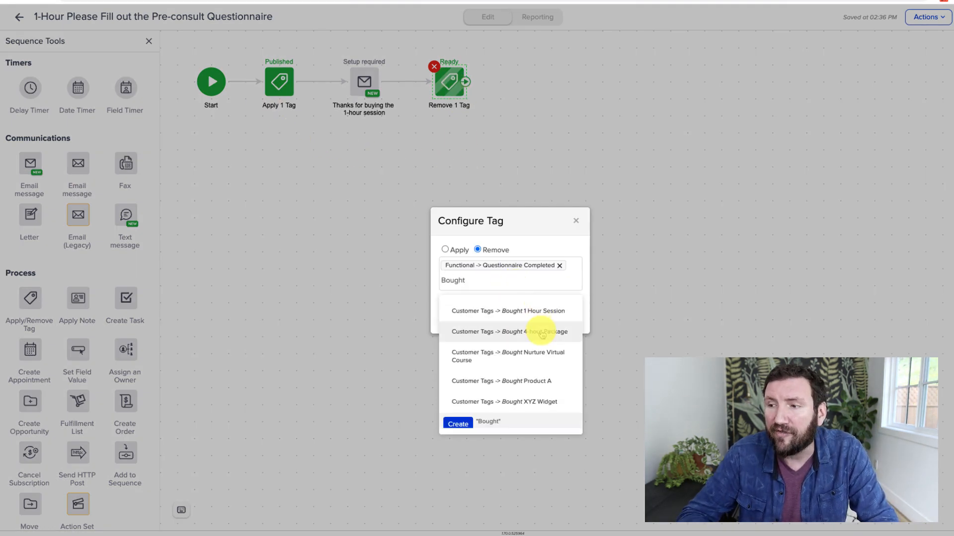
pyautogui.click(537, 331)
pyautogui.click(565, 324)
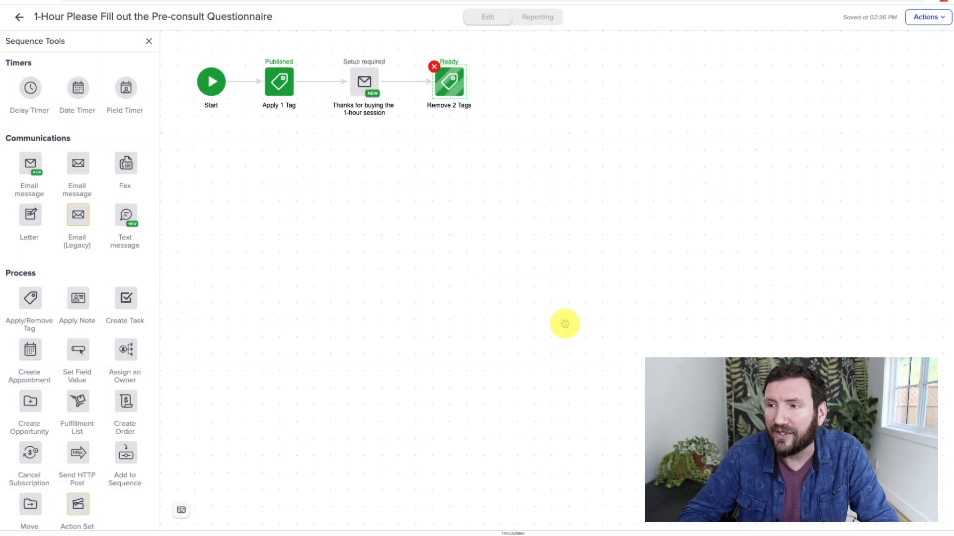
pyautogui.click(19, 17)
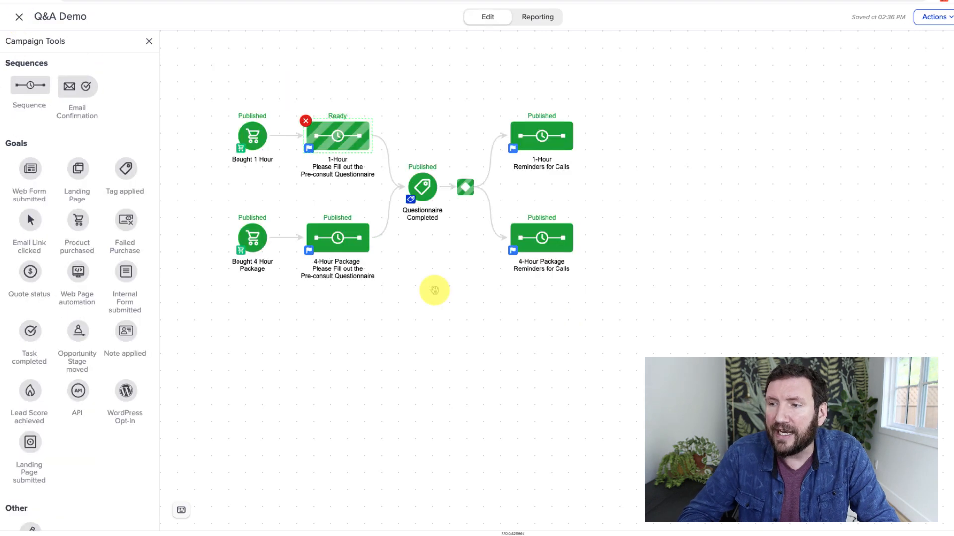
# In the 4-Hour Package questionnaire sequence, add a tag step removing Questionnaire Completed and Bought 1 Hour Session, then return to the campaign.
pyautogui.doubleClick(347, 239)
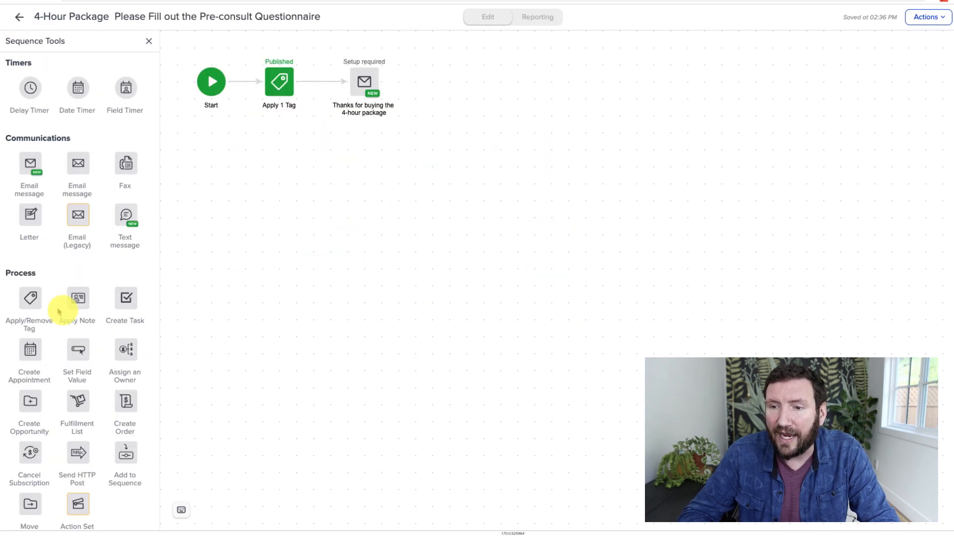
pyautogui.moveTo(30, 300); pyautogui.dragTo(465, 84)
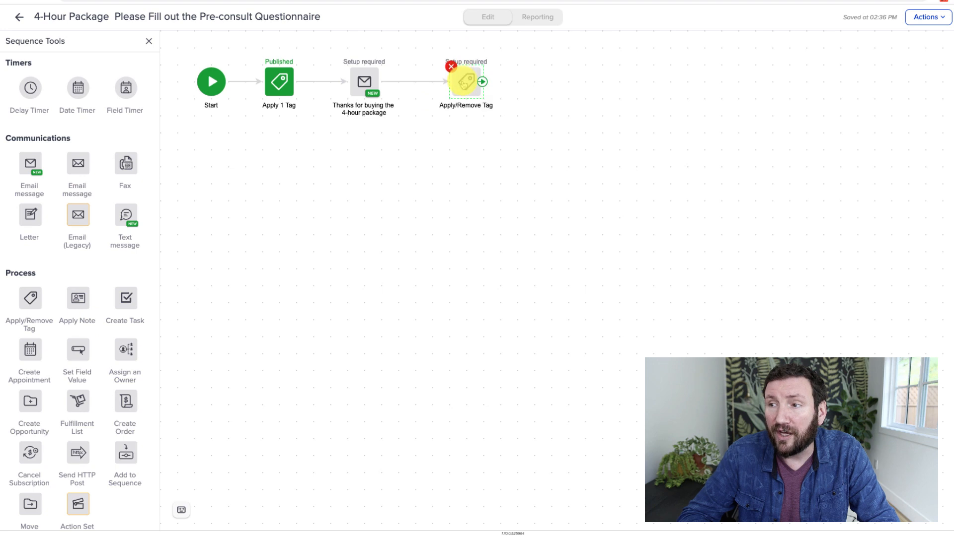
pyautogui.doubleClick(464, 84)
pyautogui.click(477, 255)
pyautogui.click(485, 269)
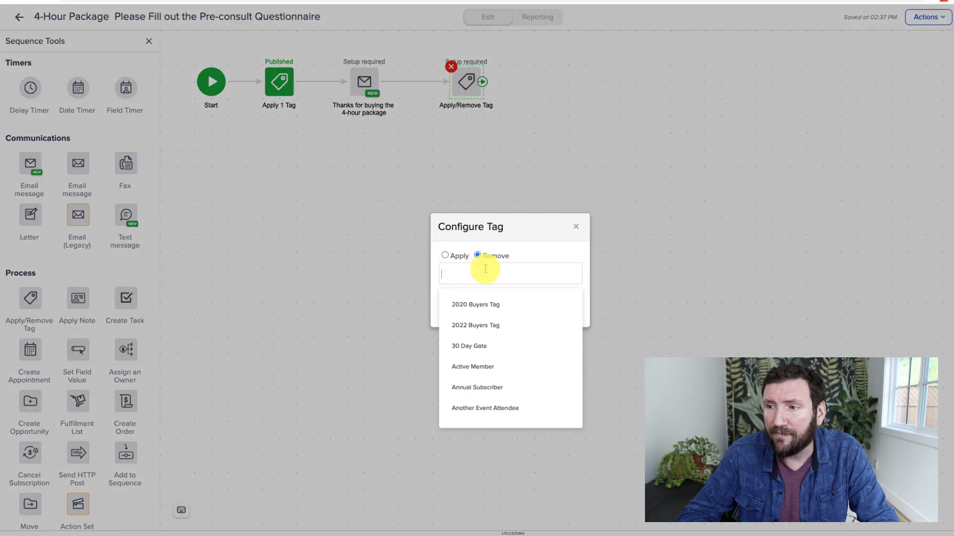
pyautogui.write('Question')
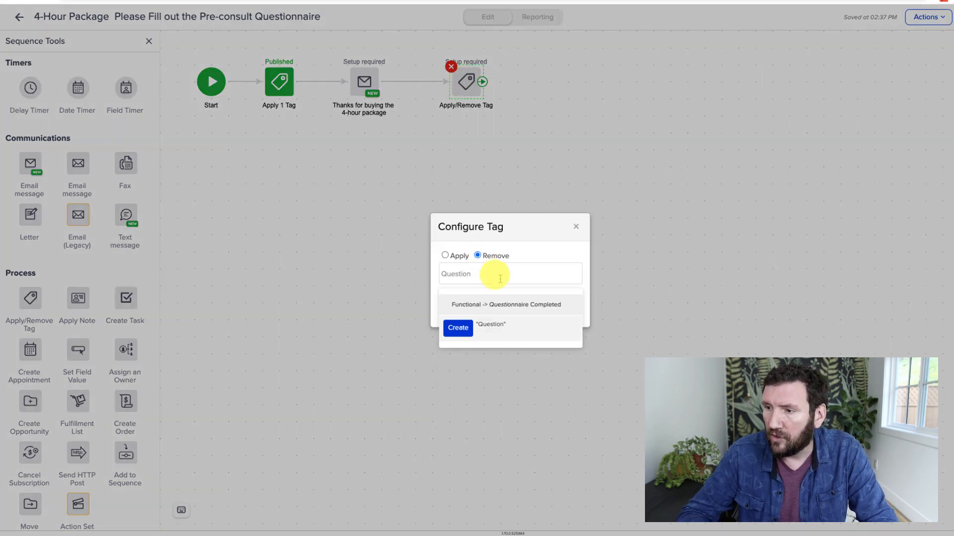
pyautogui.click(517, 304)
pyautogui.write('Bou')
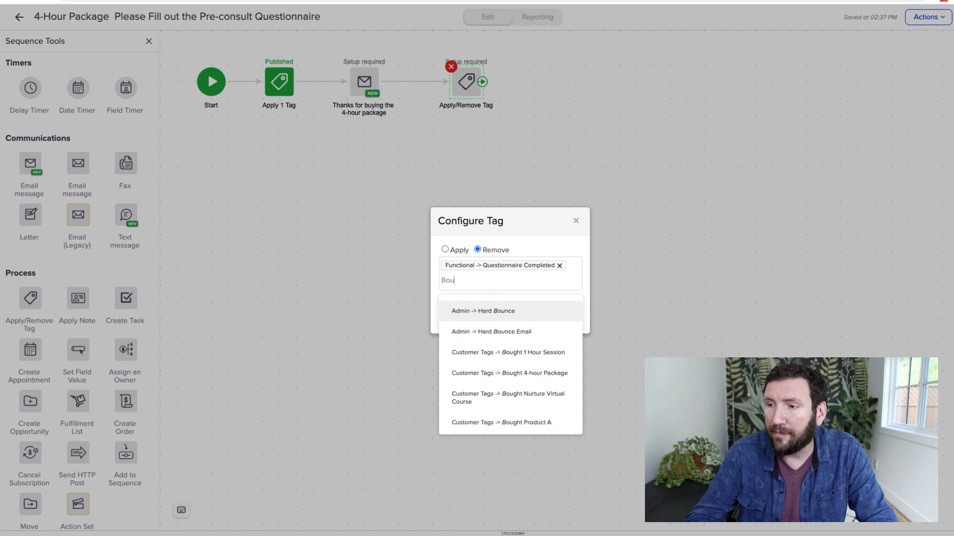
pyautogui.click(521, 347)
pyautogui.click(569, 326)
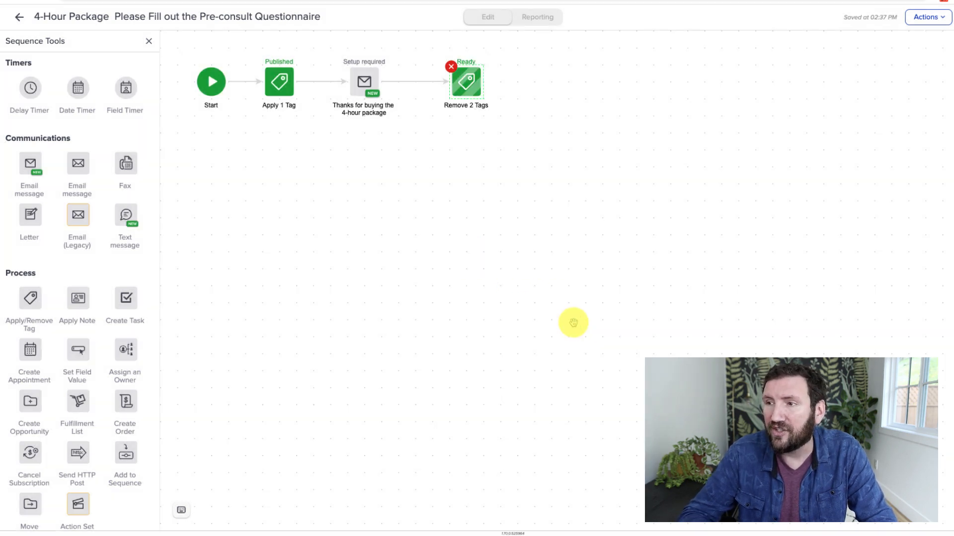
pyautogui.click(22, 19)
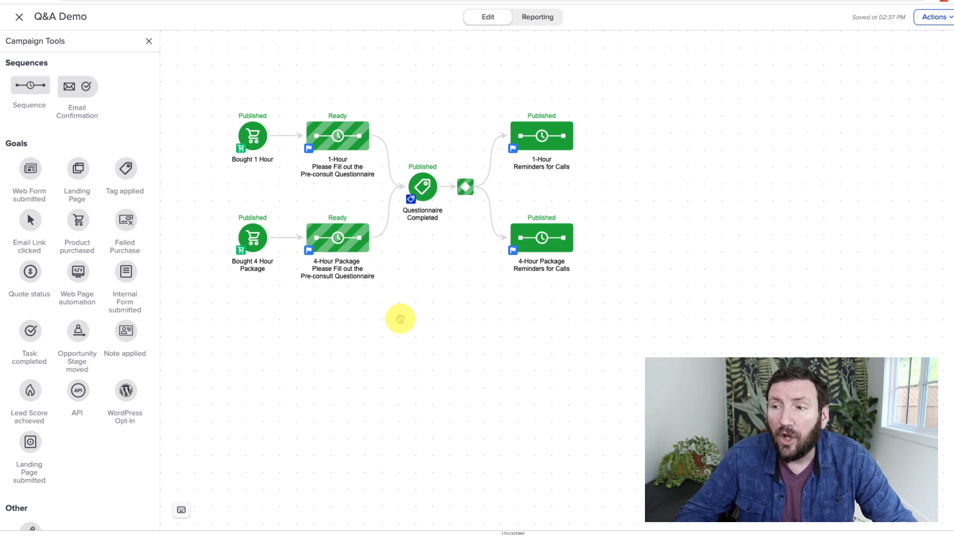
pyautogui.moveTo(458, 248); pyautogui.dragTo(386, 130)
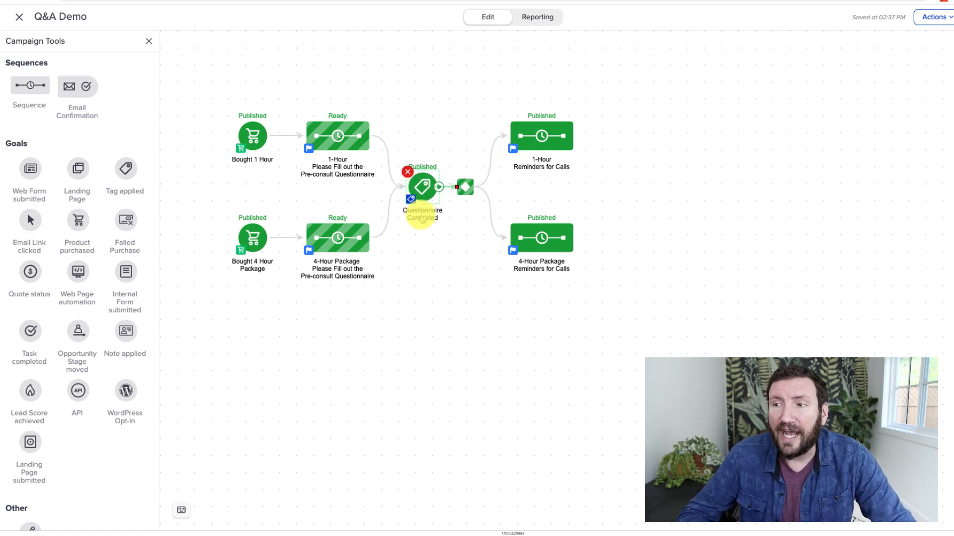
pyautogui.click(424, 255)
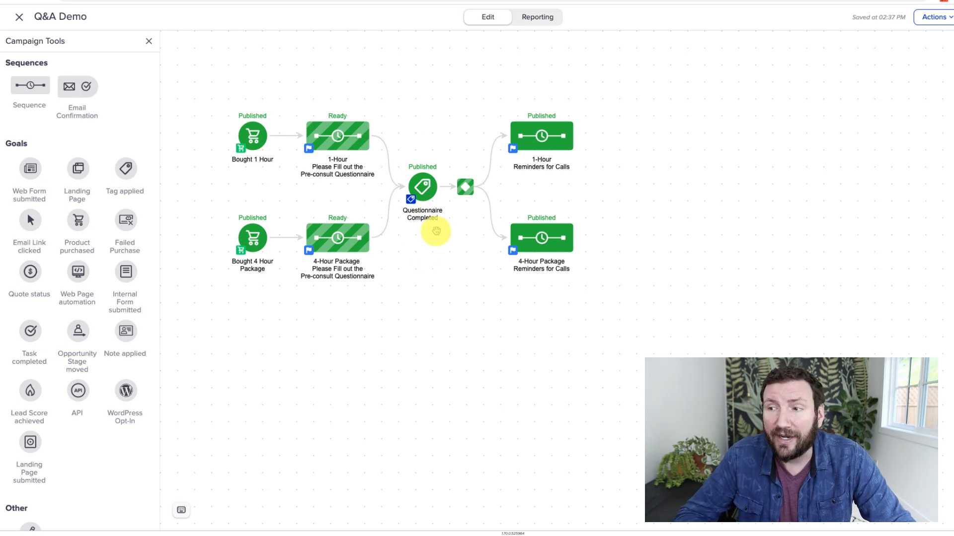
pyautogui.moveTo(390, 300); pyautogui.dragTo(284, 93)
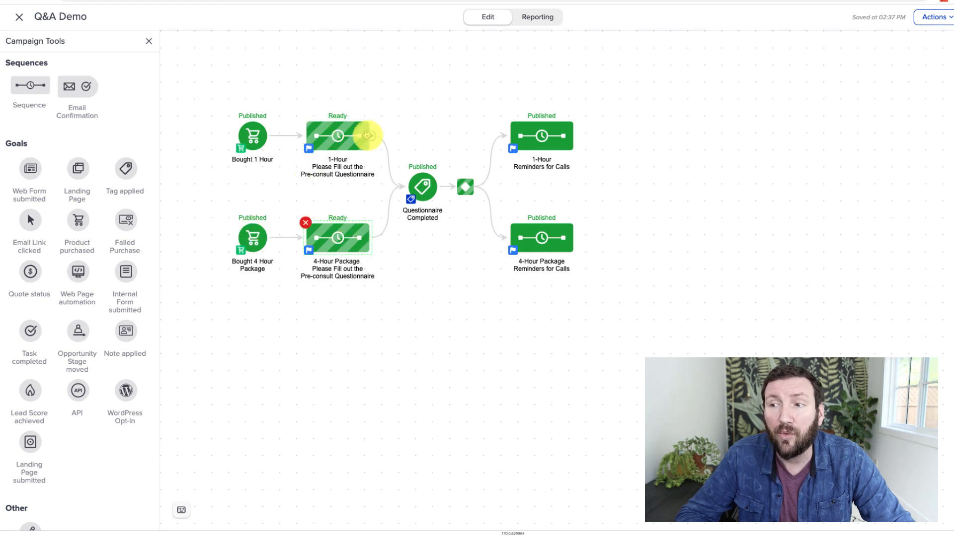
pyautogui.click(423, 248)
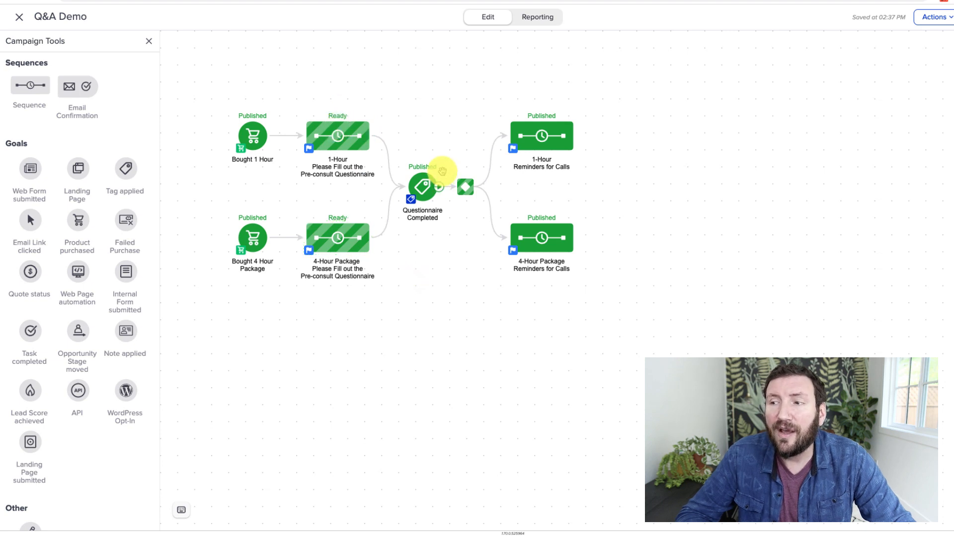
pyautogui.moveTo(443, 168); pyautogui.dragTo(482, 209)
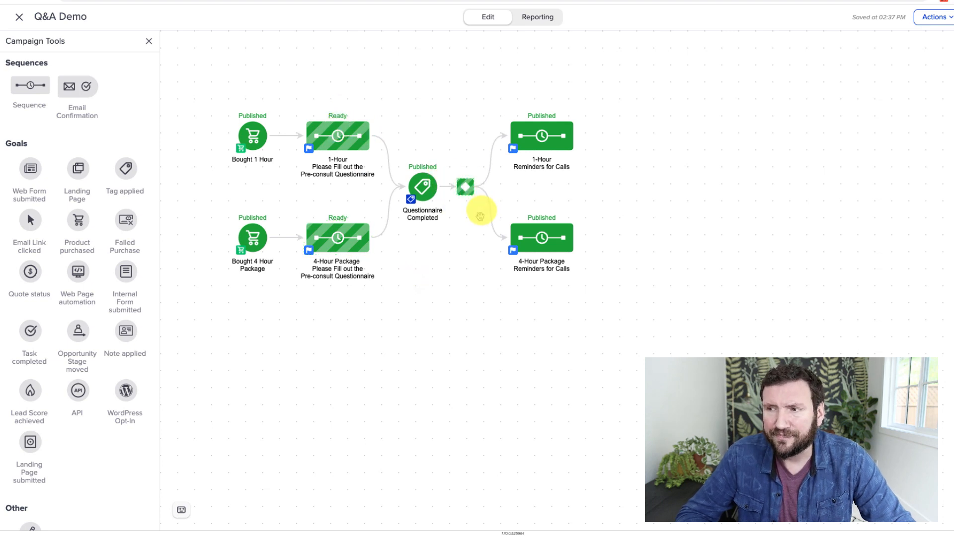